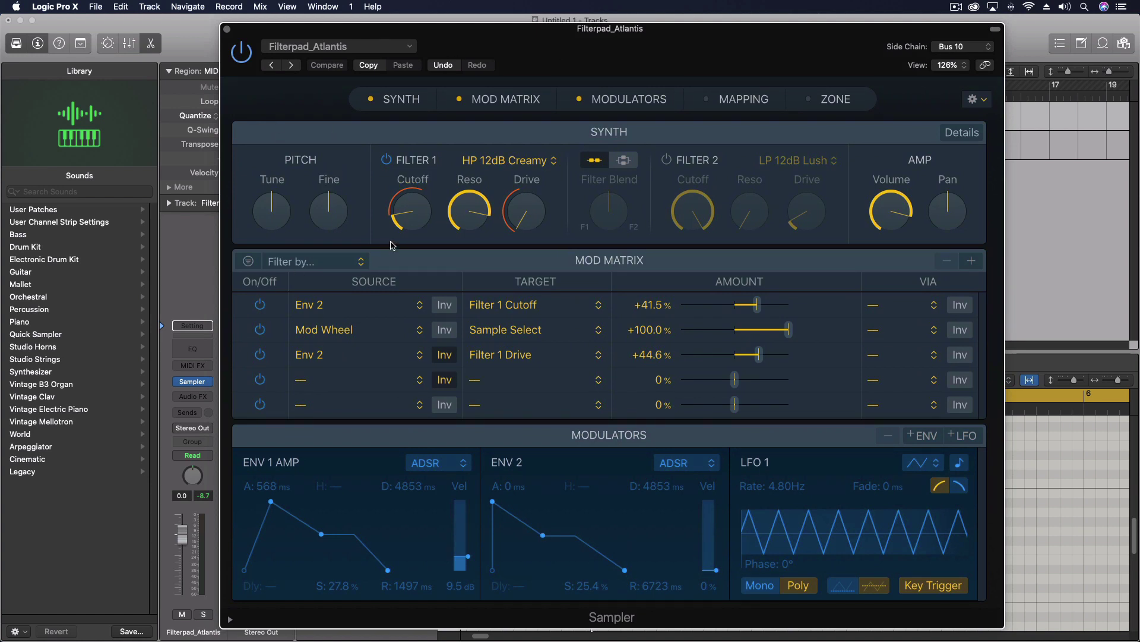
Move the Sampler window down and confirm its side chain input is Bus 10 from Bluebird.
mouse_move(412, 206)
drag(786, 43, 720, 100)
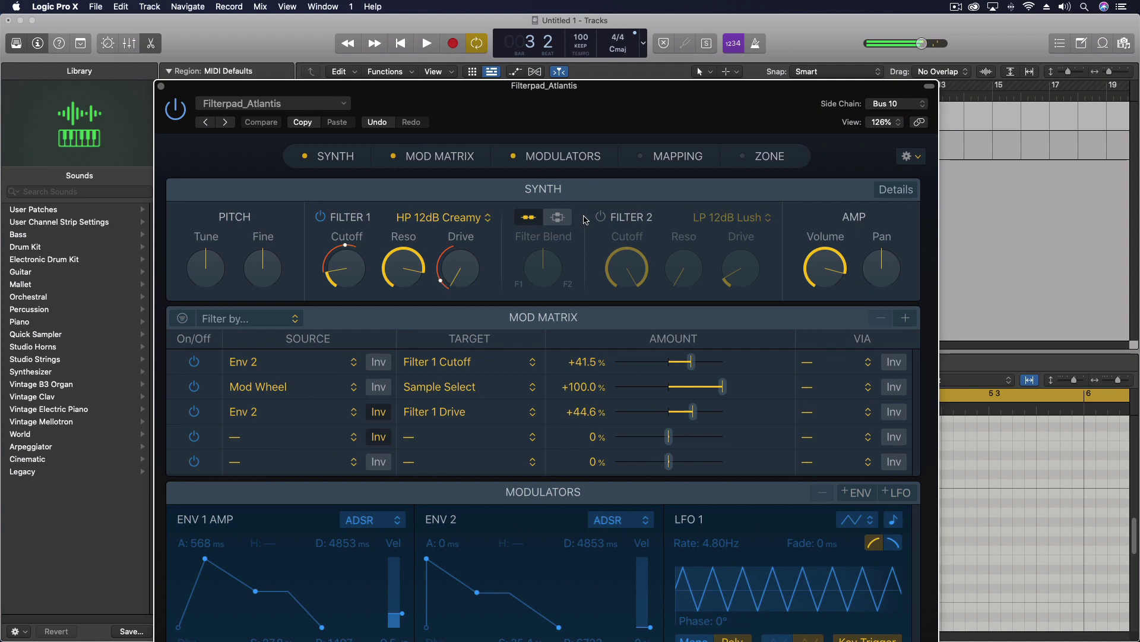
drag(672, 89, 732, 67)
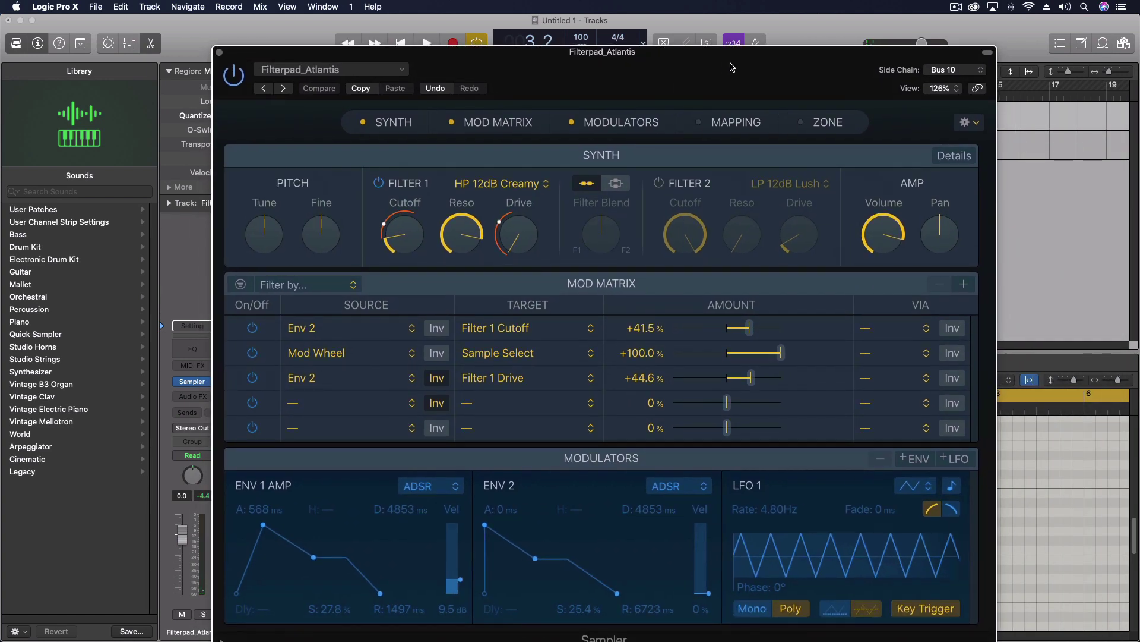
click(950, 70)
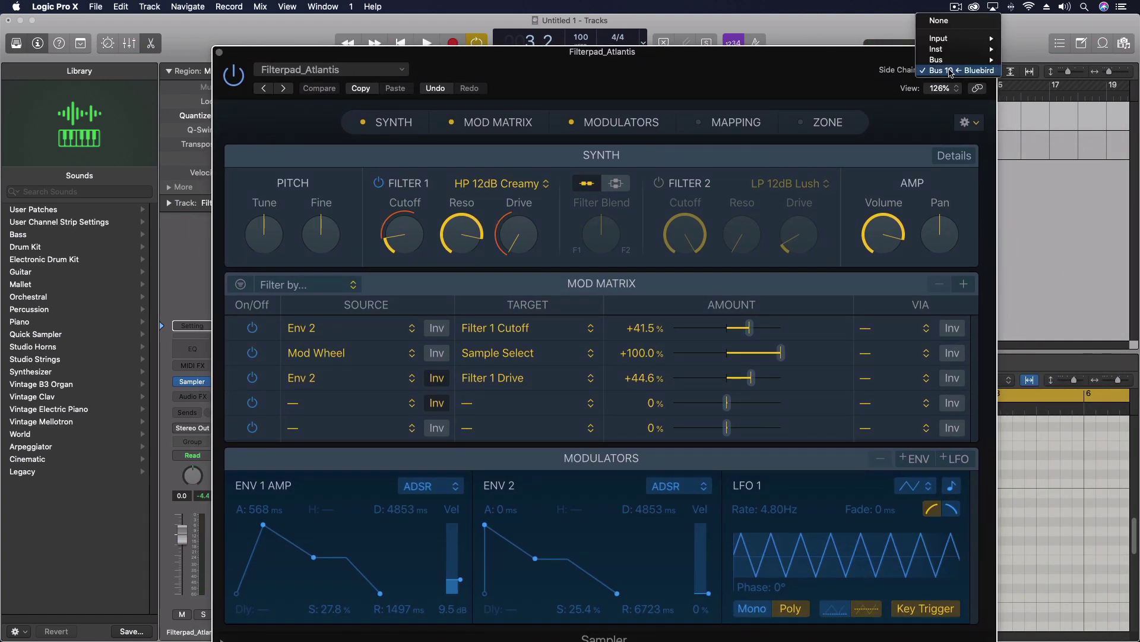
drag(760, 81, 798, 299)
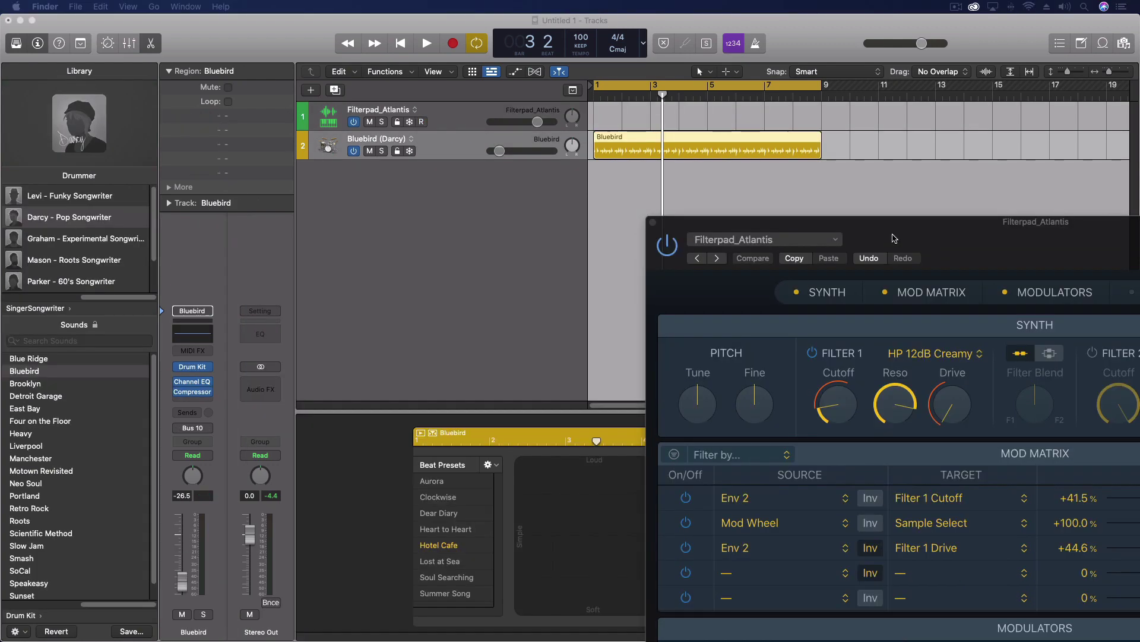
Push the Sampler window aside and verify Bluebird's output is routed to Bus 10.
mouse_move(868, 235)
mouse_down()
mouse_move(504, 153)
mouse_move(869, 249)
mouse_up()
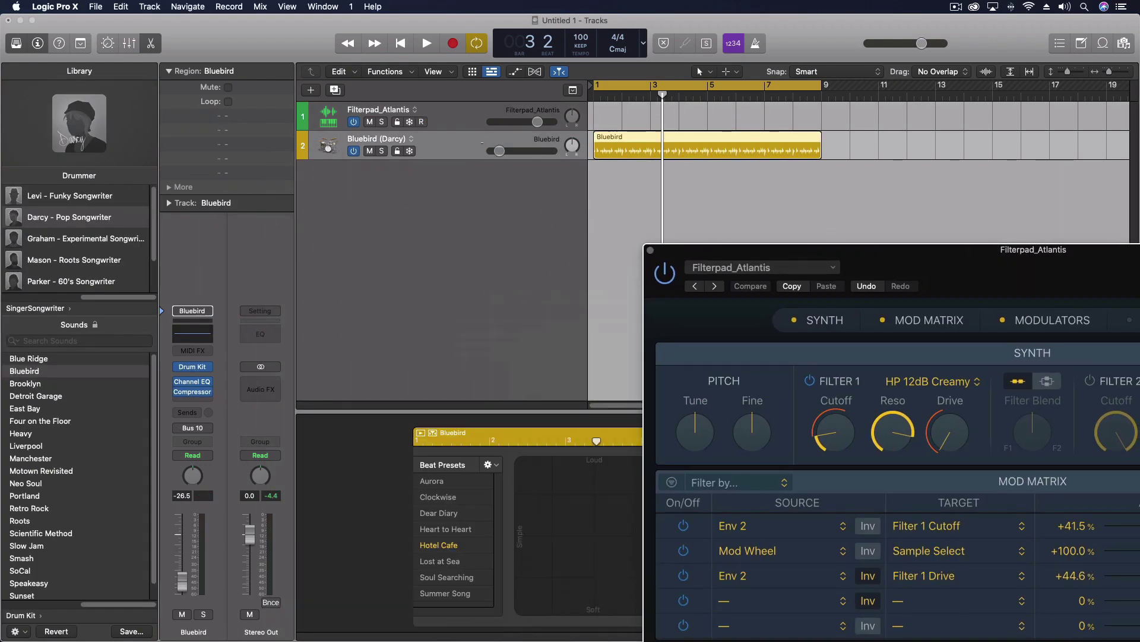
click(441, 148)
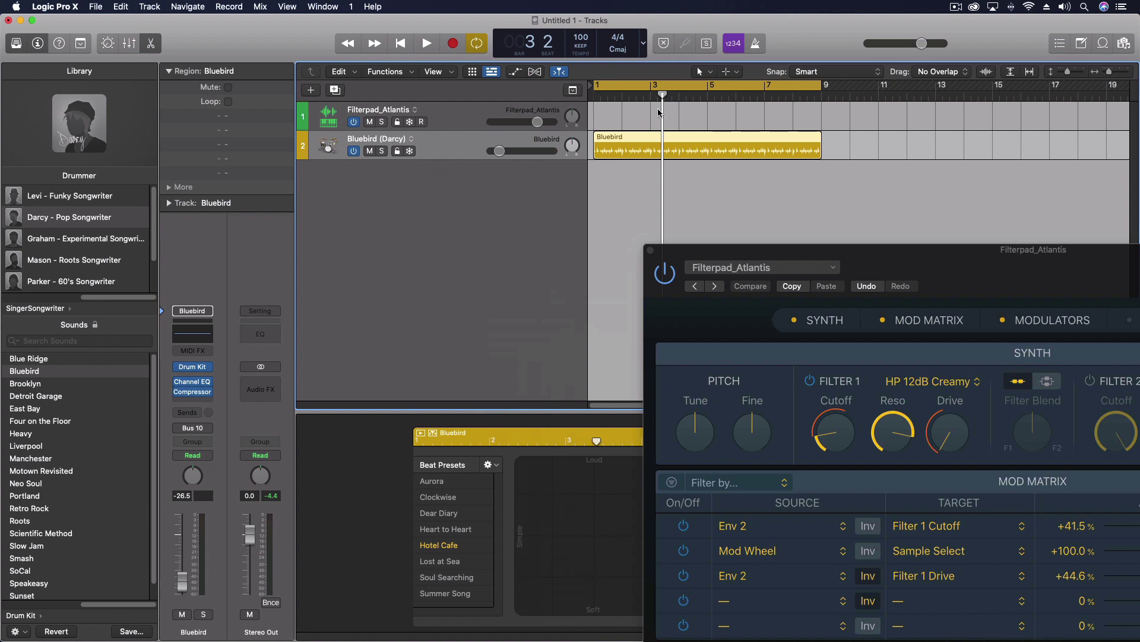
drag(742, 250, 1126, 163)
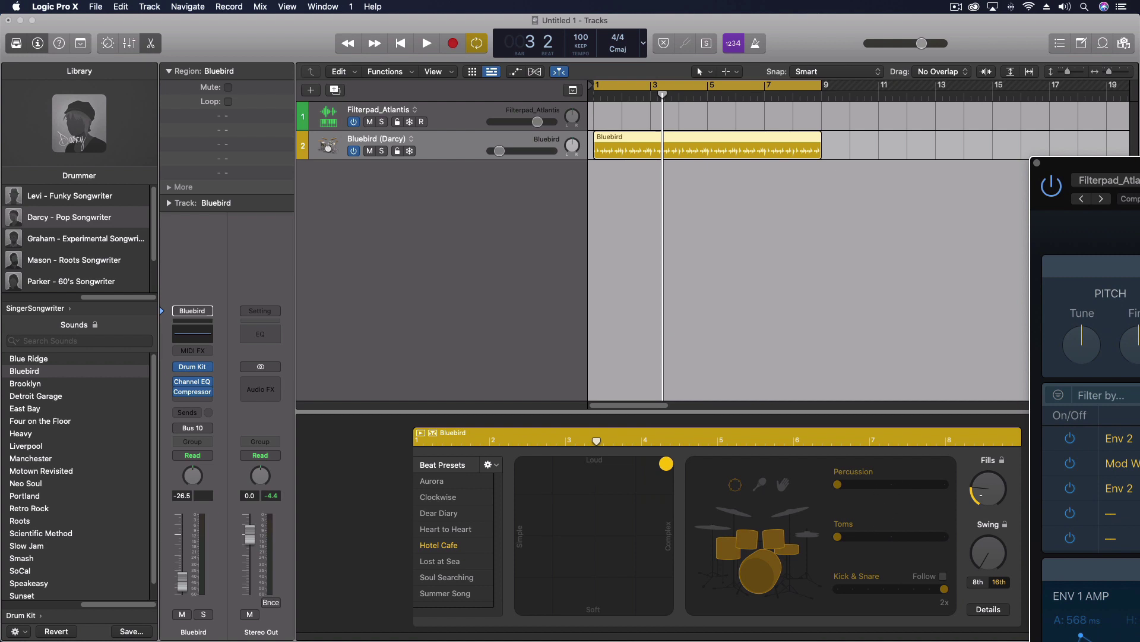
click(974, 434)
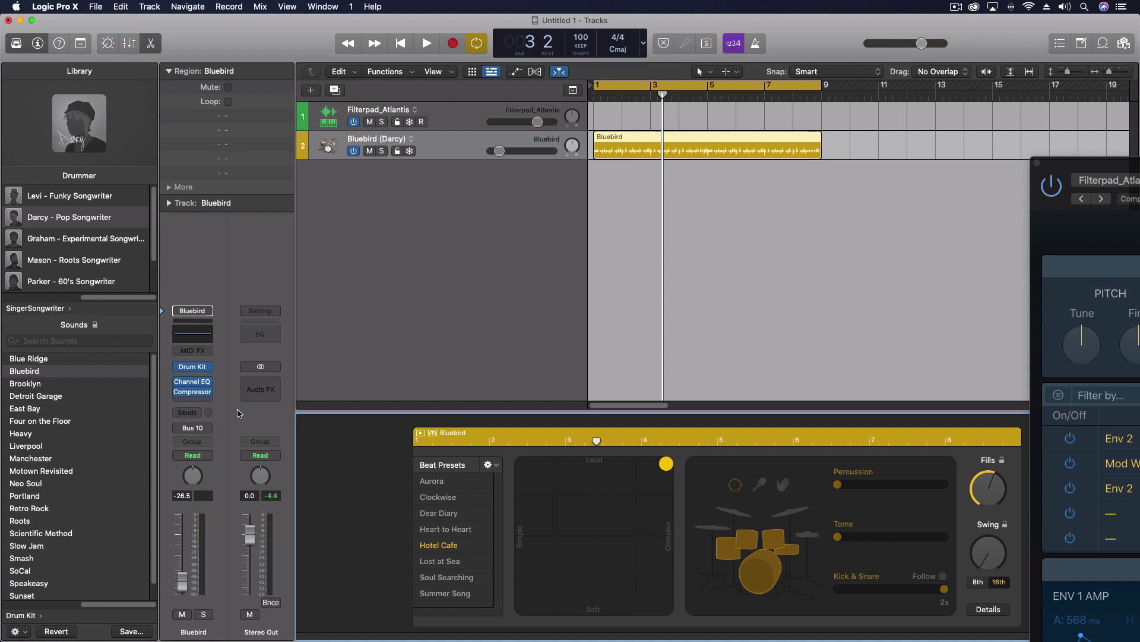
click(210, 429)
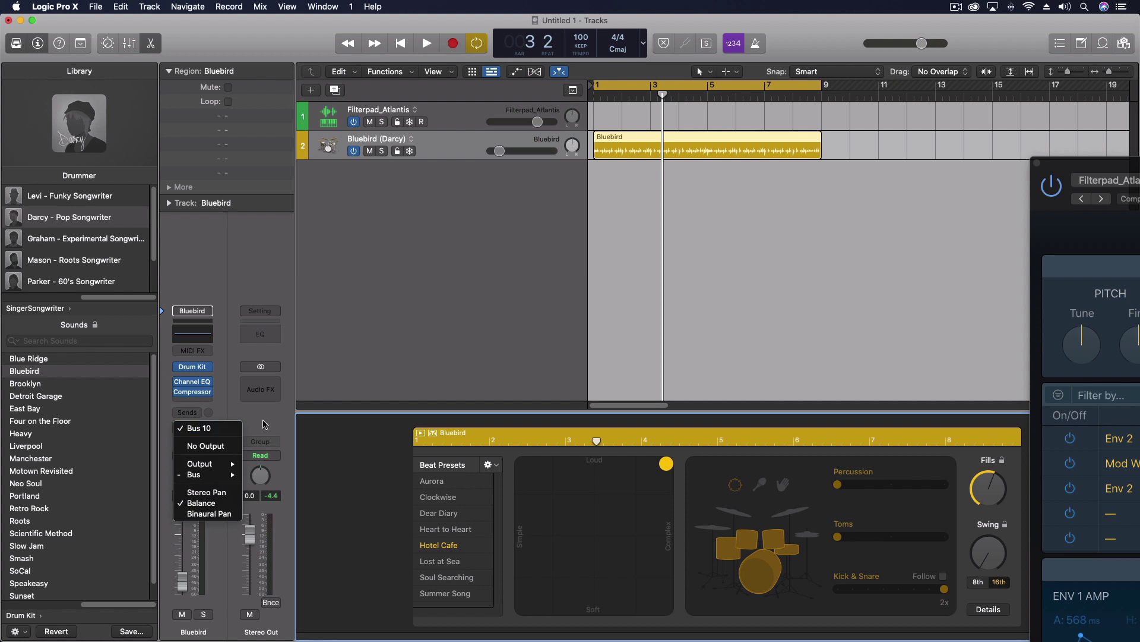
click(242, 422)
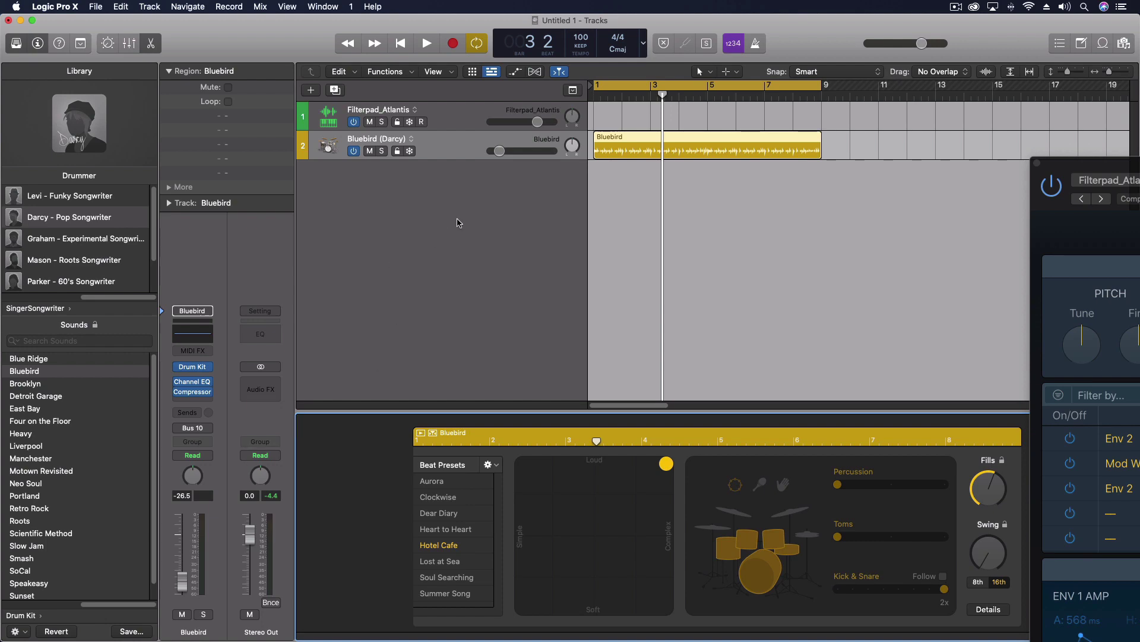
Select Filterpad_Atlantis and confirm the Sampler's side chain is still Bus 10 from Bluebird.
click(451, 117)
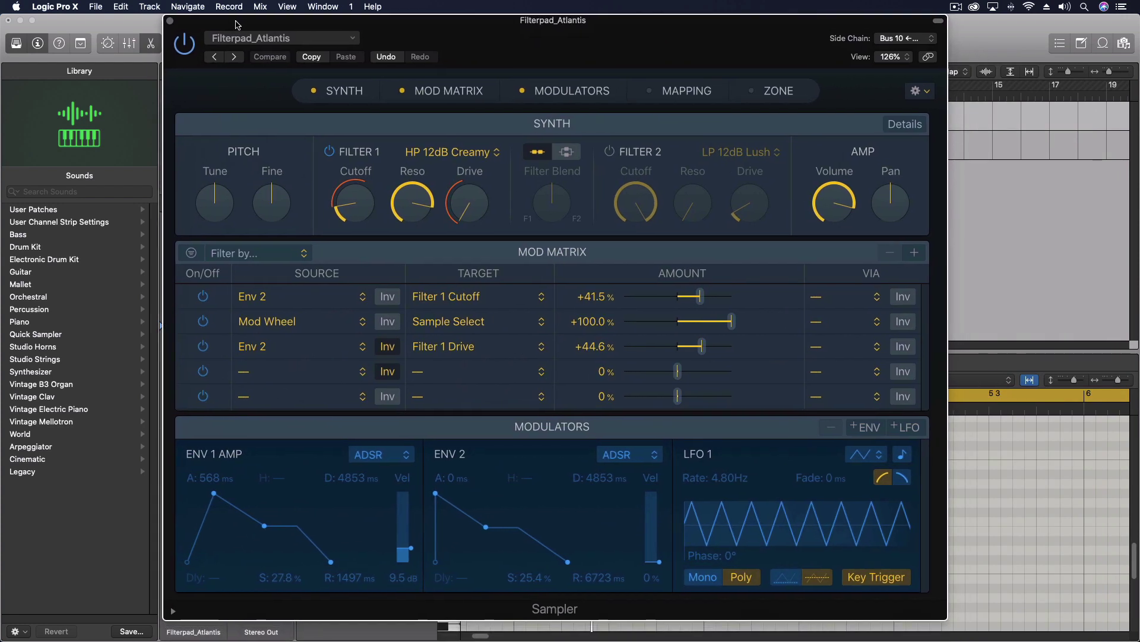
click(910, 39)
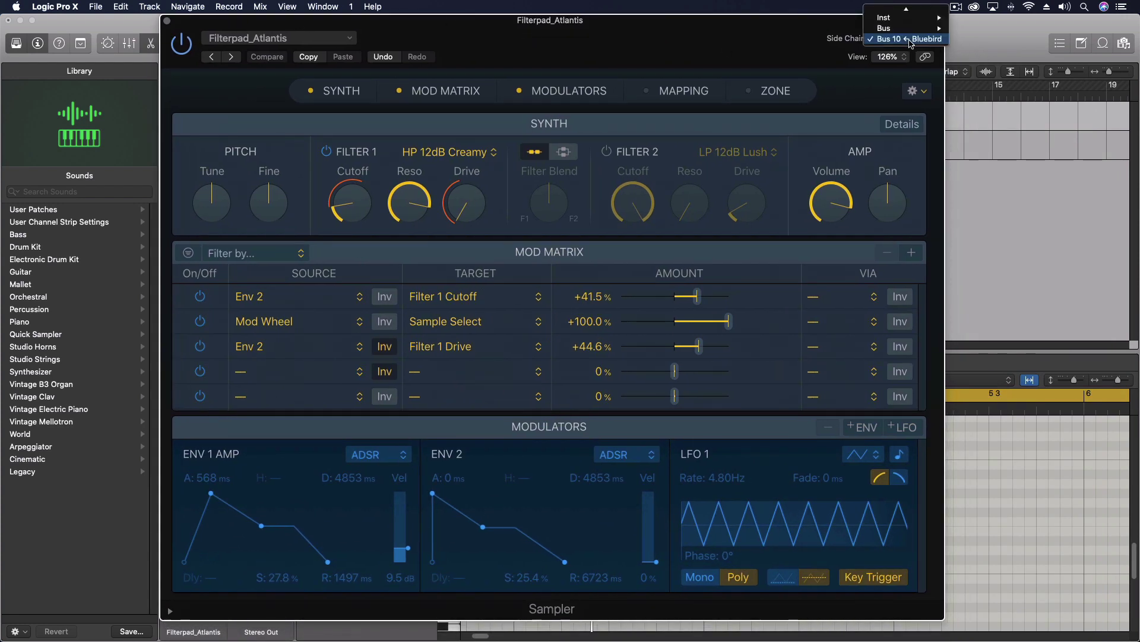
mouse_move(891, 28)
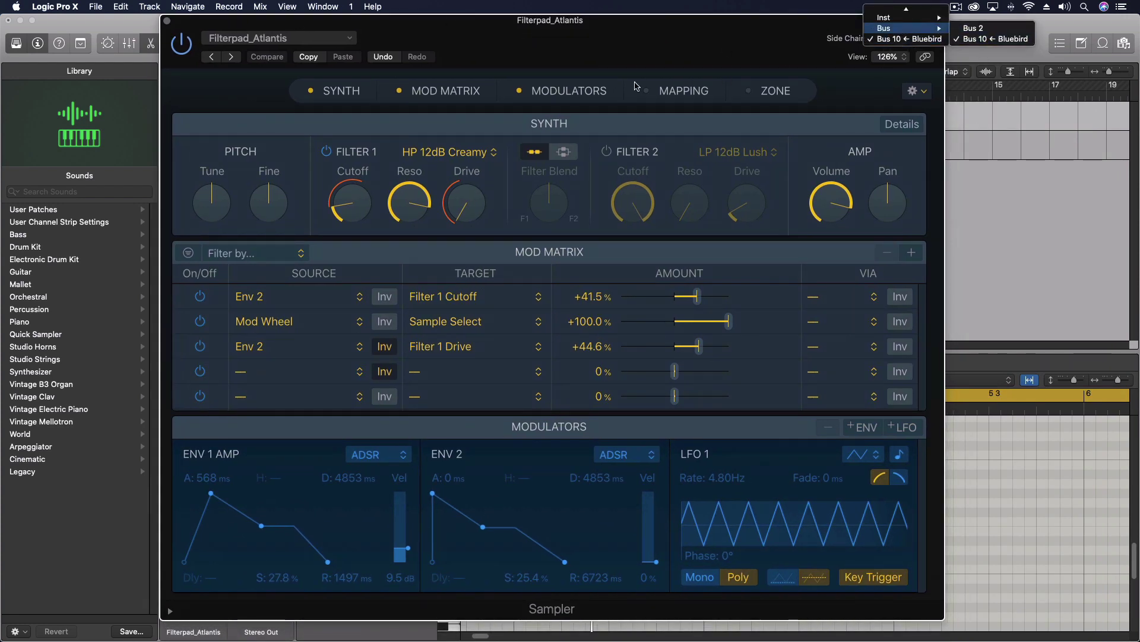
click(635, 49)
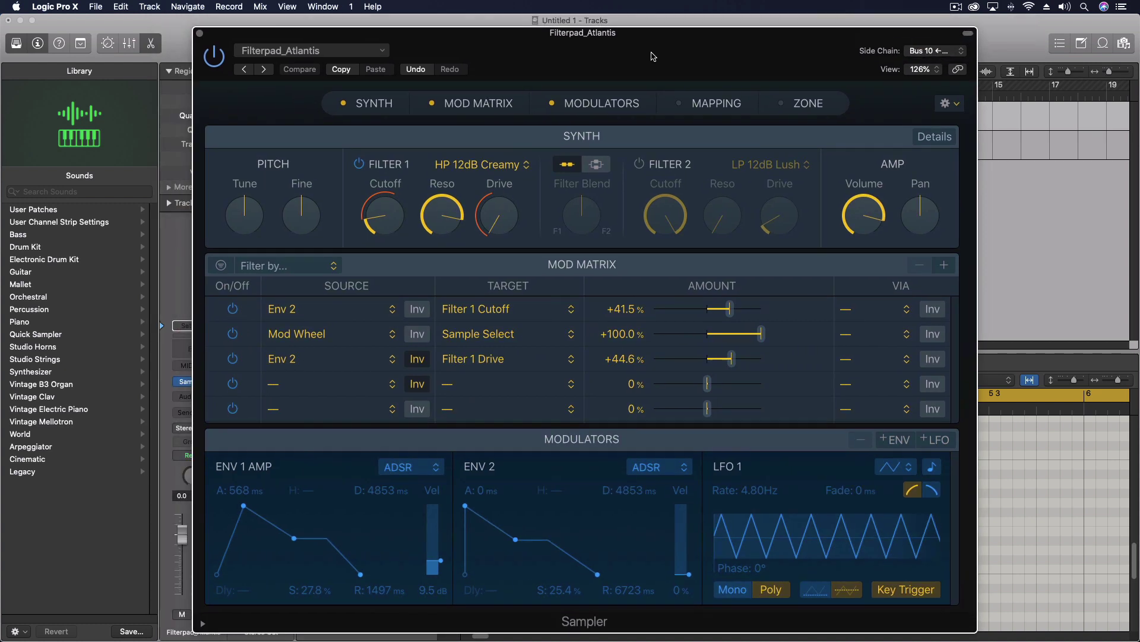
drag(624, 45, 655, 52)
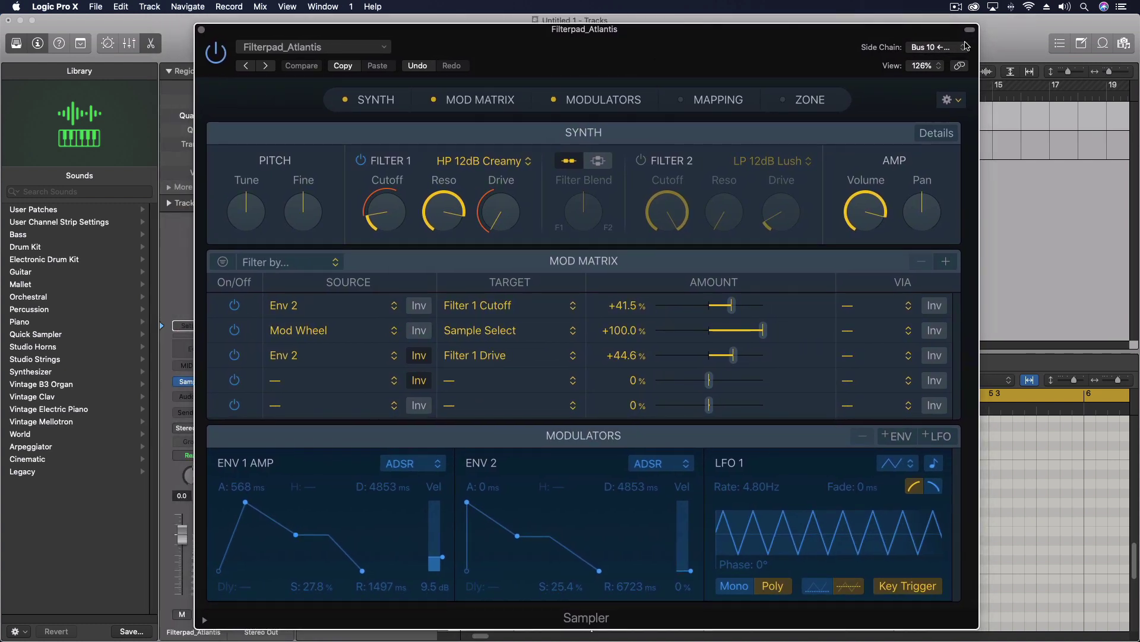
Route Mod Matrix row 4 from Side Chain to Bit Resolution at full amount (1 Bit).
click(392, 381)
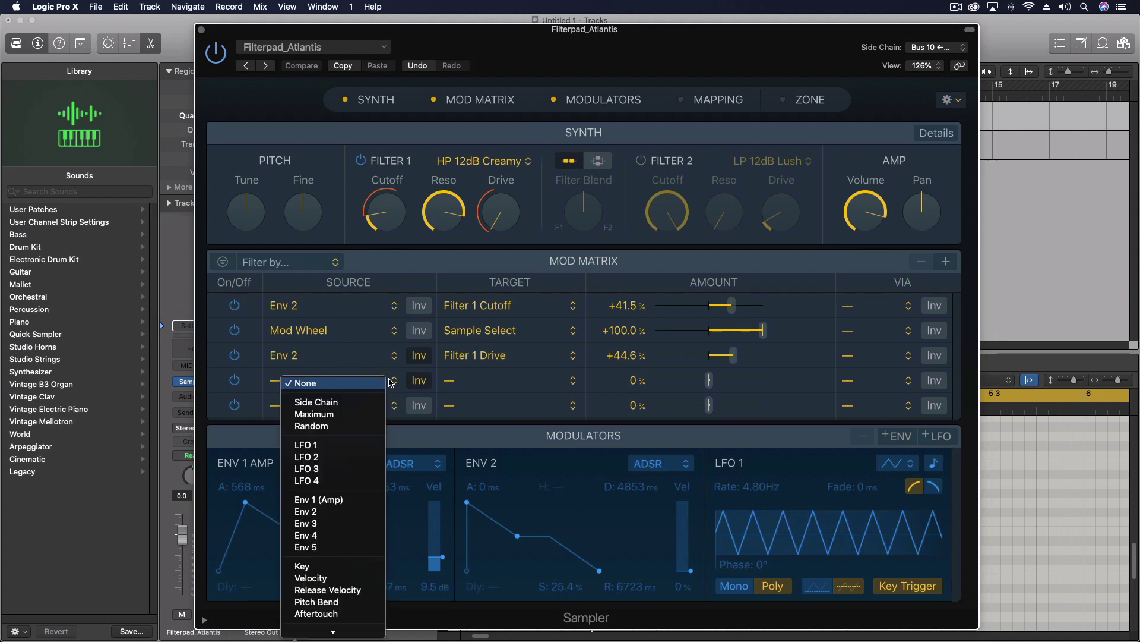
click(318, 403)
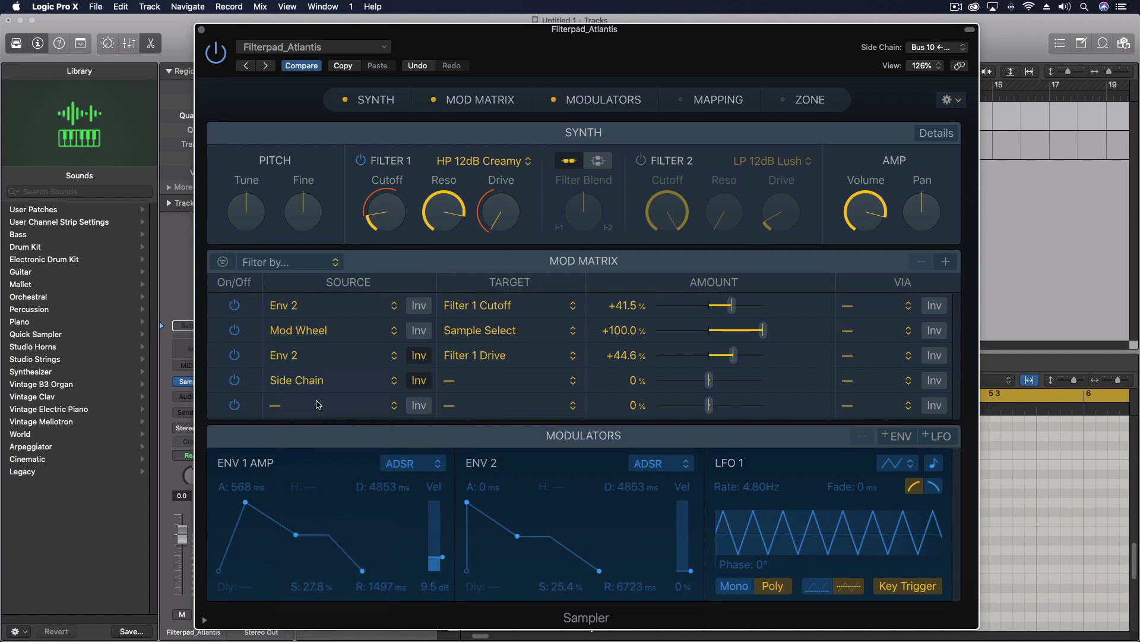
click(573, 383)
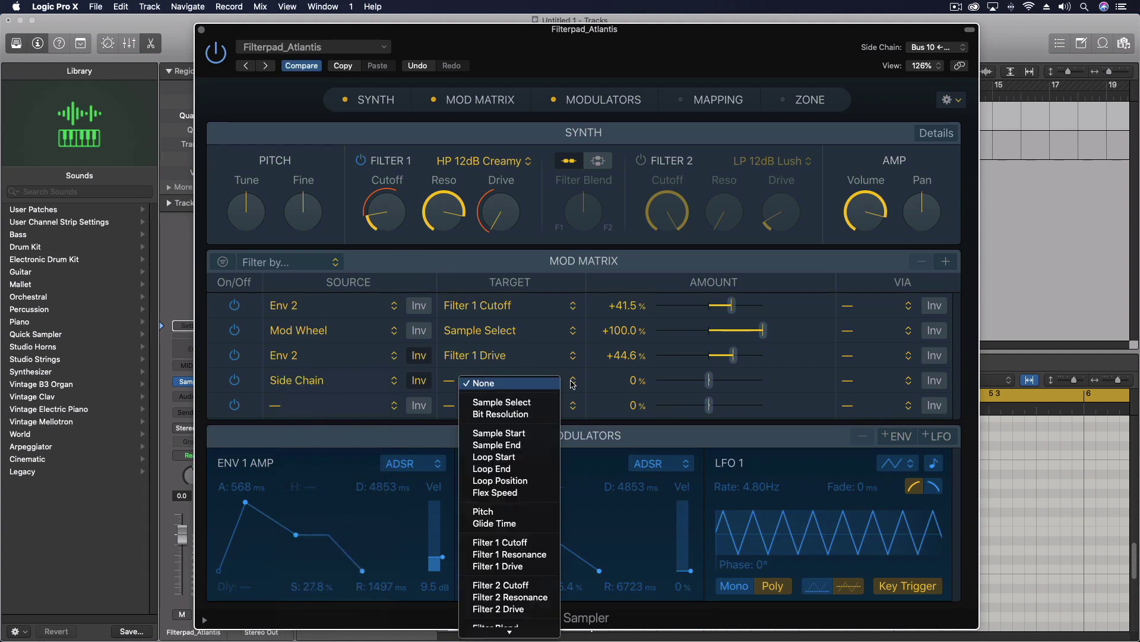
click(495, 415)
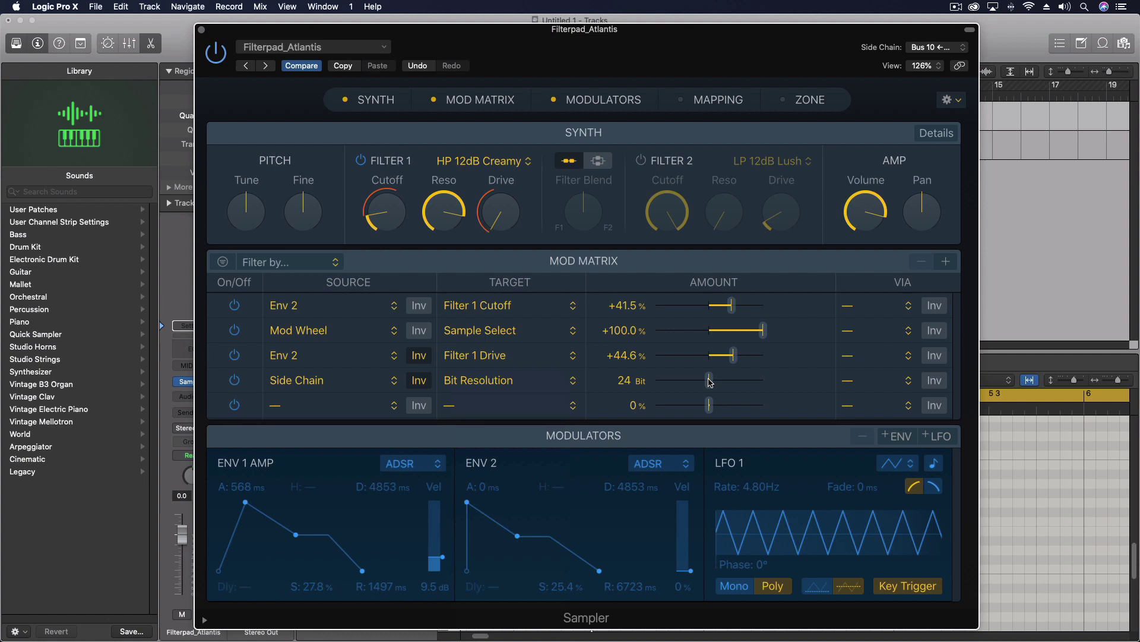
drag(710, 382, 831, 389)
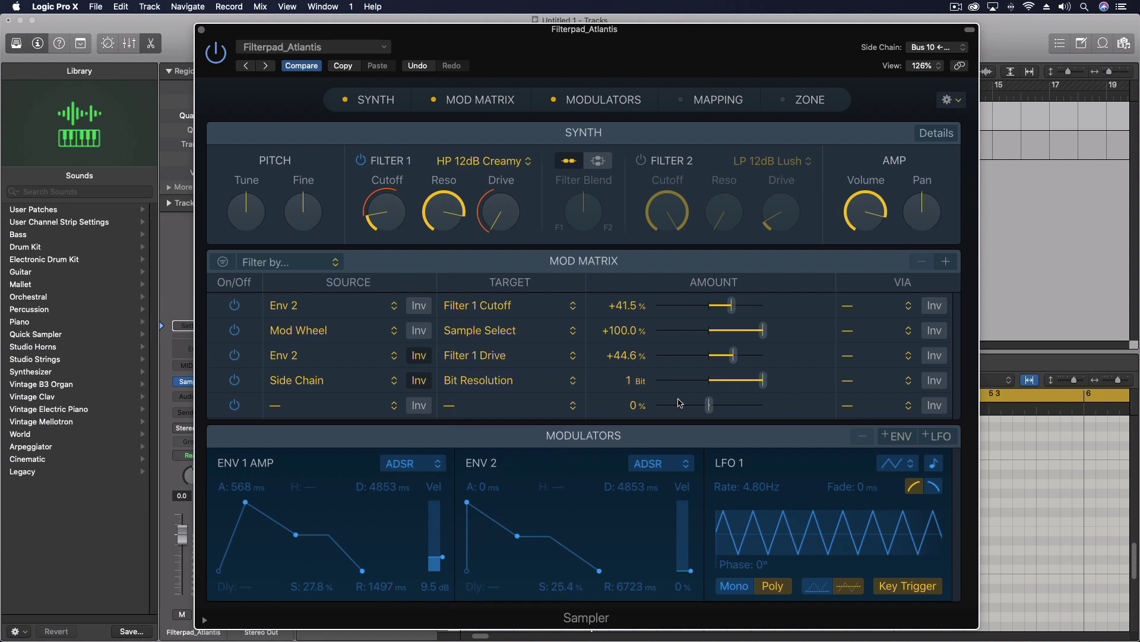
Toggle inversion of the Side Chain modulation and move the Sampler window down.
click(422, 386)
click(421, 385)
click(421, 385)
click(421, 385)
drag(538, 39, 572, 307)
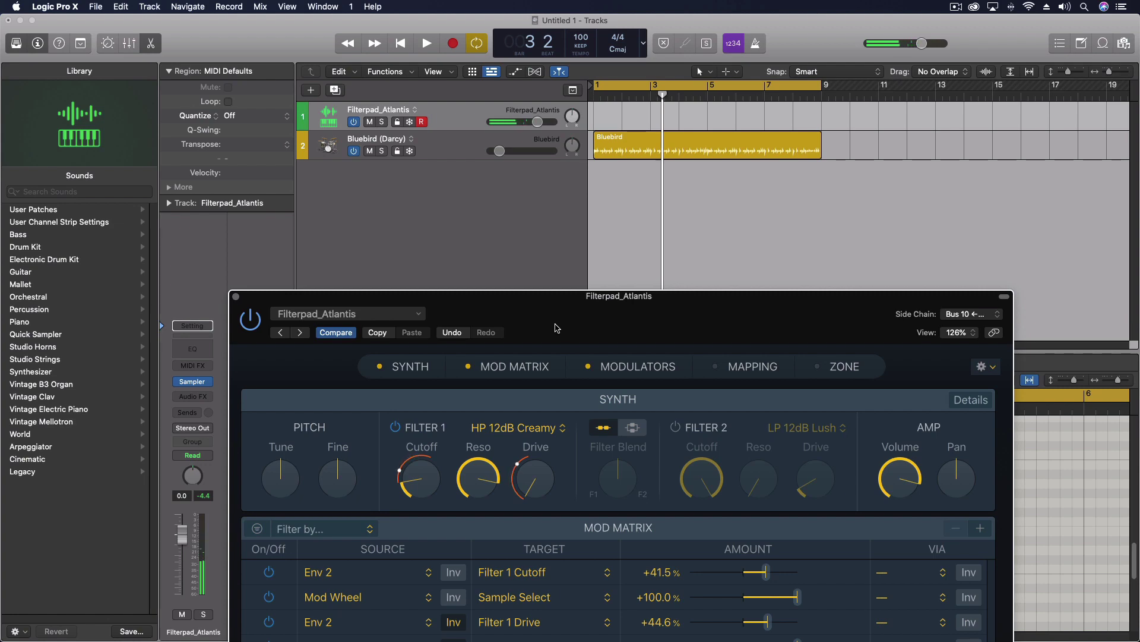
Reposition the Sampler window to show the Mod Matrix and start playback.
mouse_move(558, 328)
mouse_down()
mouse_move(571, 89)
mouse_move(575, 325)
mouse_up()
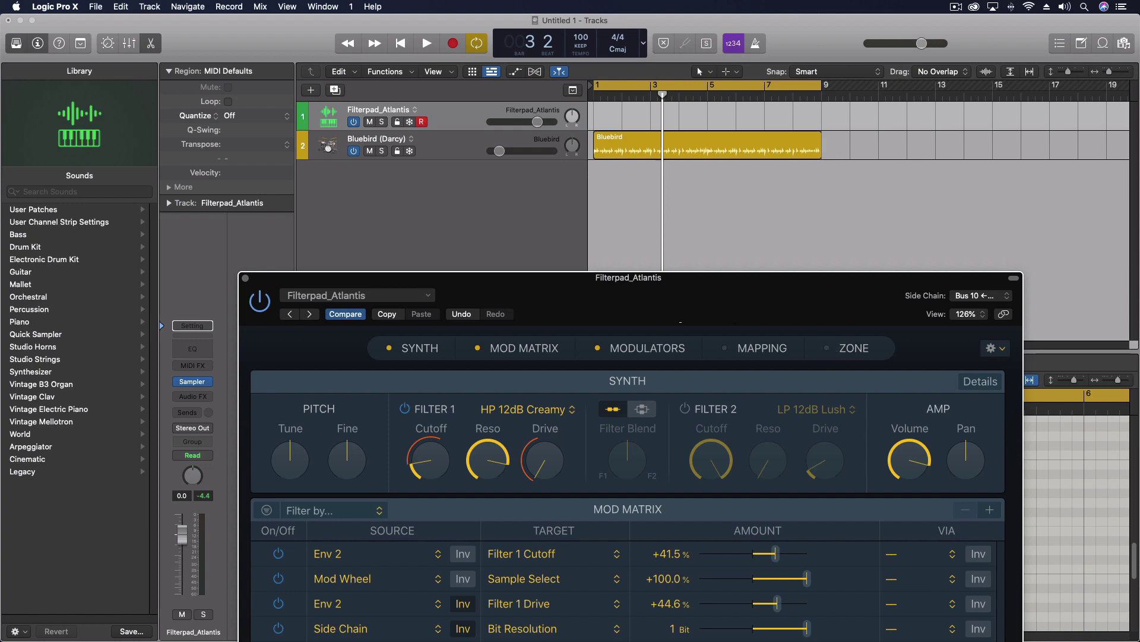
drag(628, 277, 603, 35)
drag(620, 73, 603, 240)
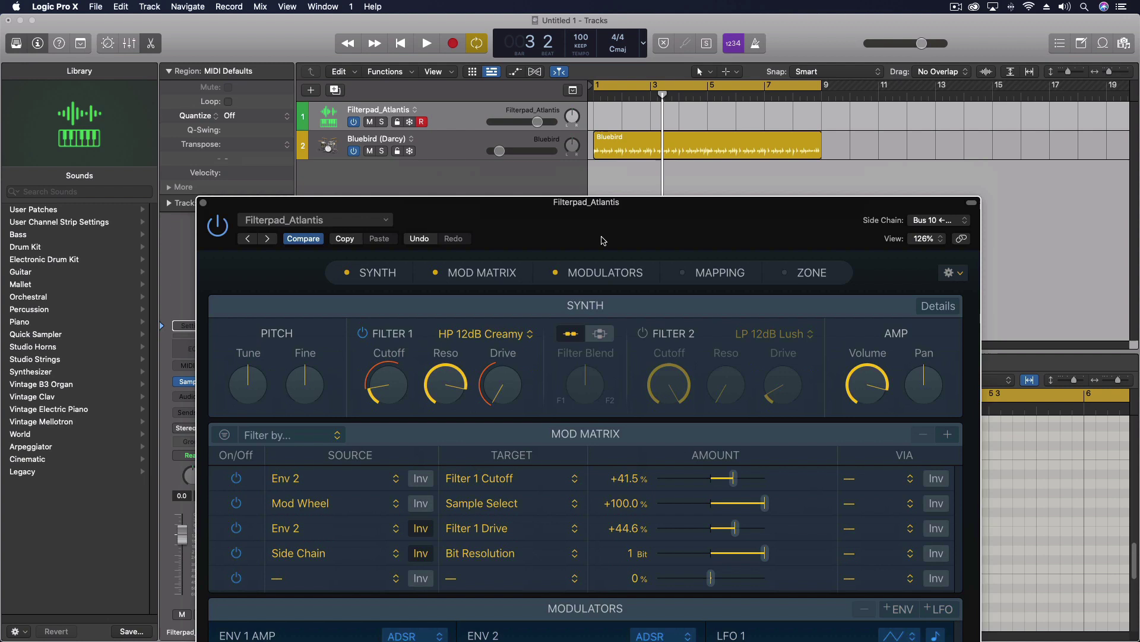
key(space)
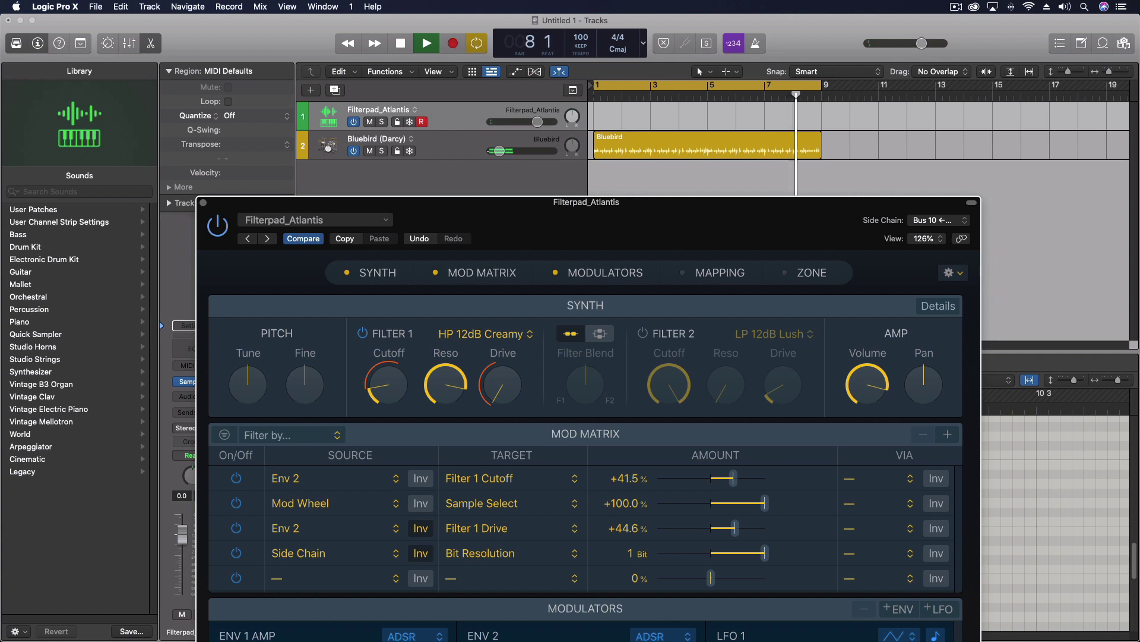
Lower Bluebird's volume to -41.0 dB and move the Sampler editor lower on screen.
click(522, 151)
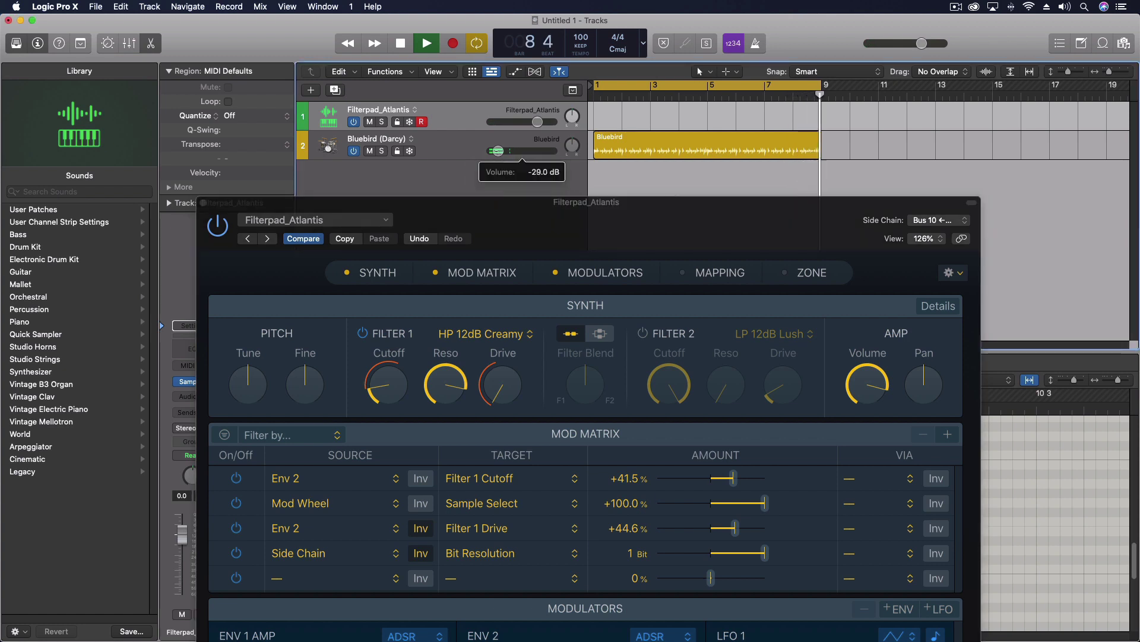
drag(500, 151, 499, 151)
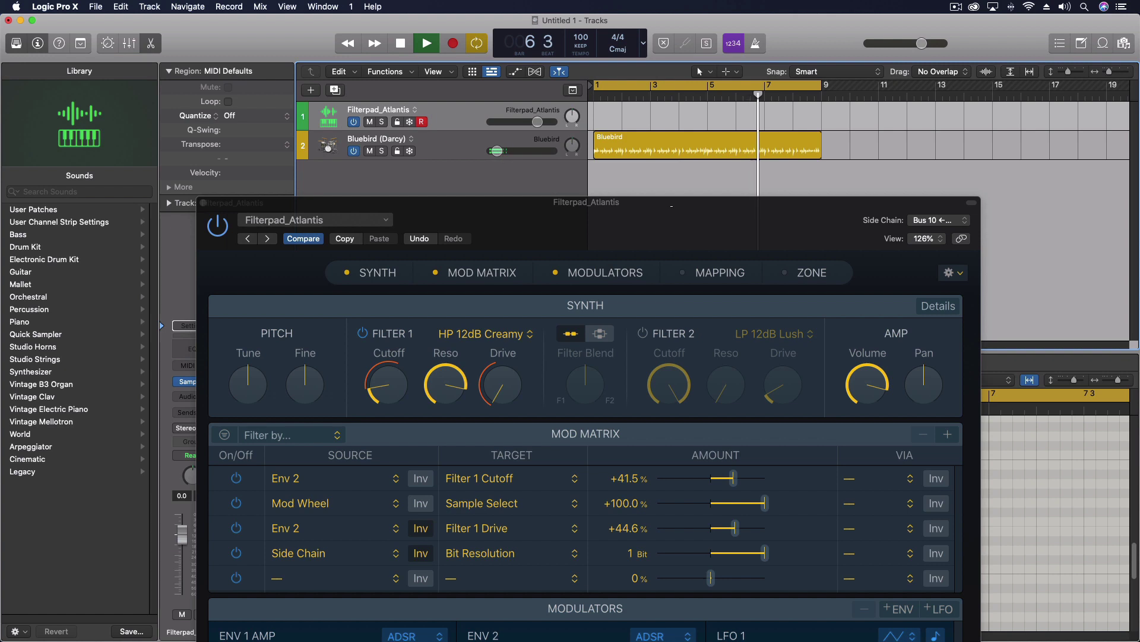
drag(589, 233, 611, 222)
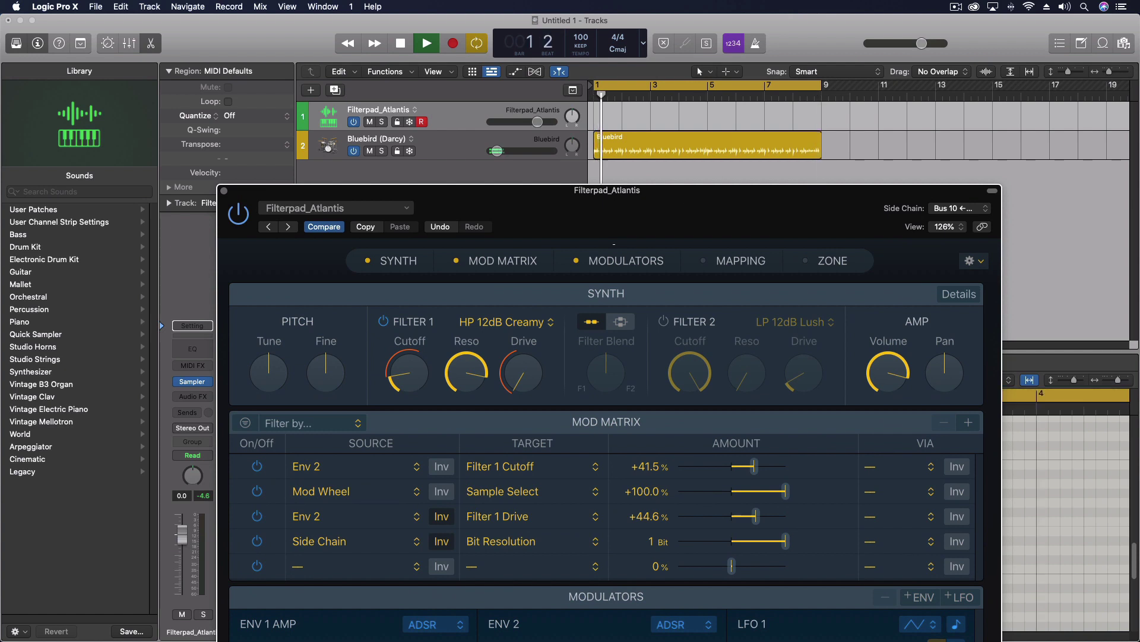
mouse_move(611, 236)
mouse_down()
mouse_move(625, 186)
mouse_move(631, 234)
mouse_up()
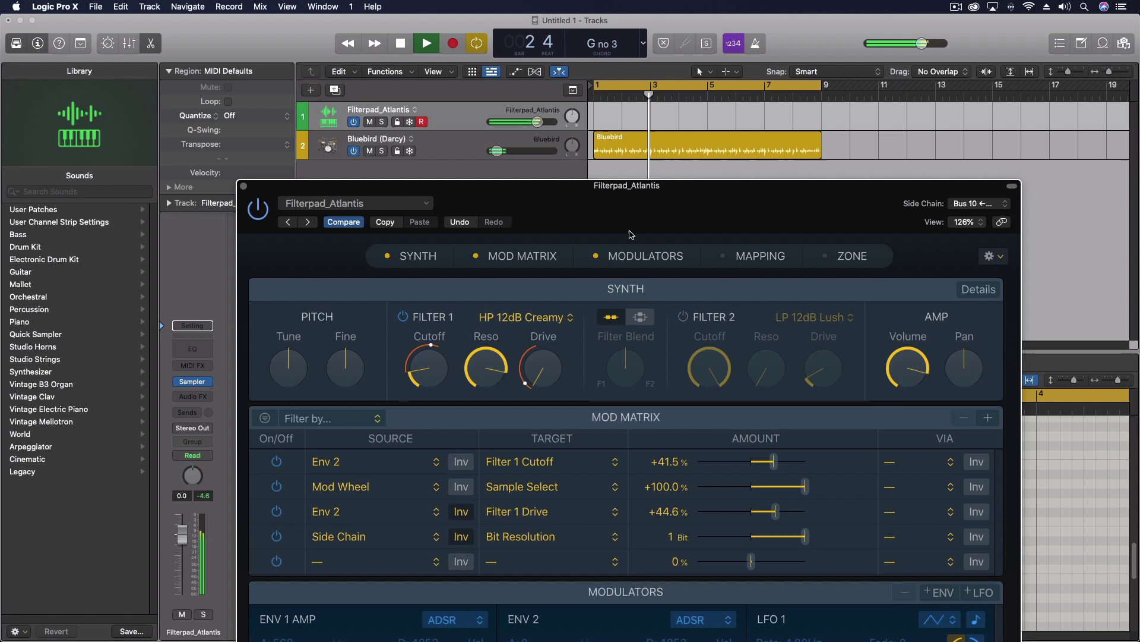
drag(617, 227, 616, 322)
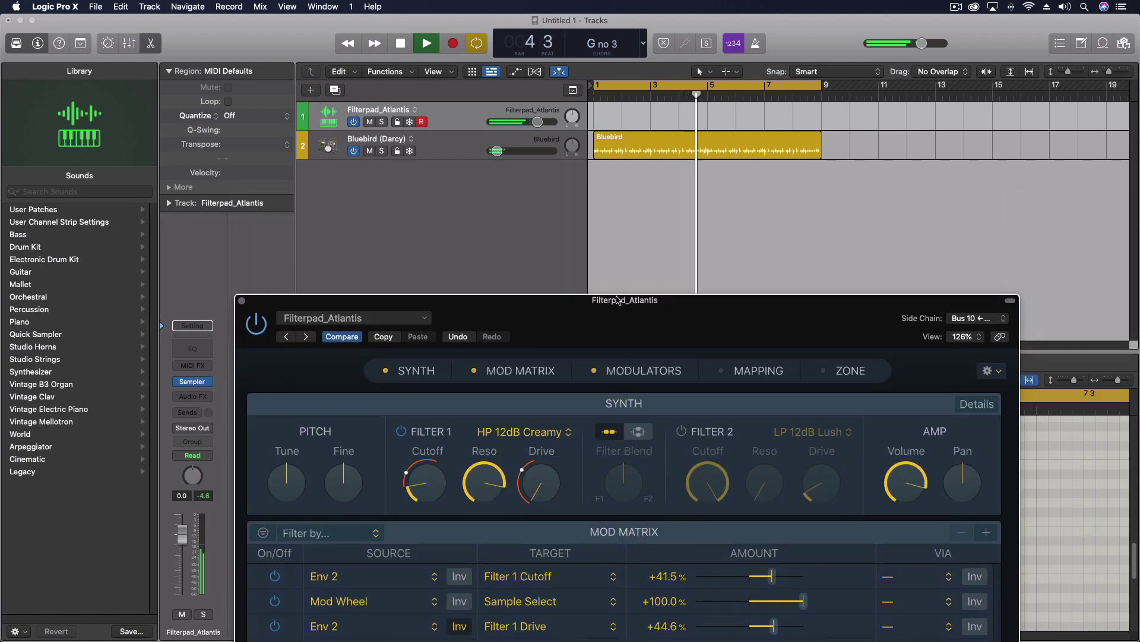
Stop playback, select the Bluebird drummer region, and restart playback from the beginning.
key(space)
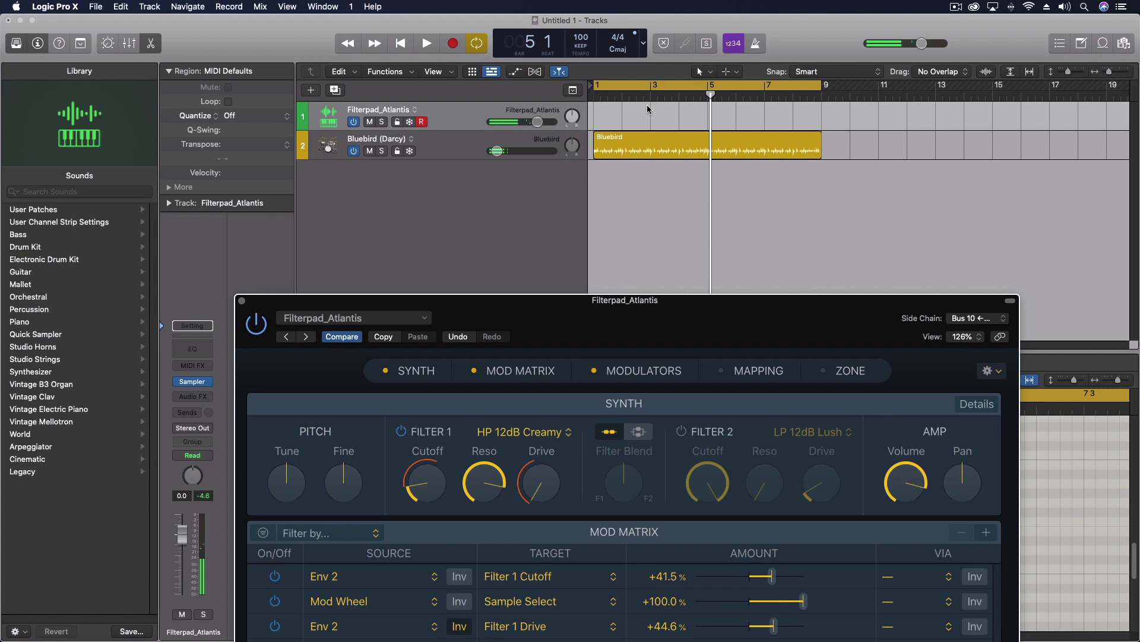
click(646, 138)
drag(663, 324, 300, 177)
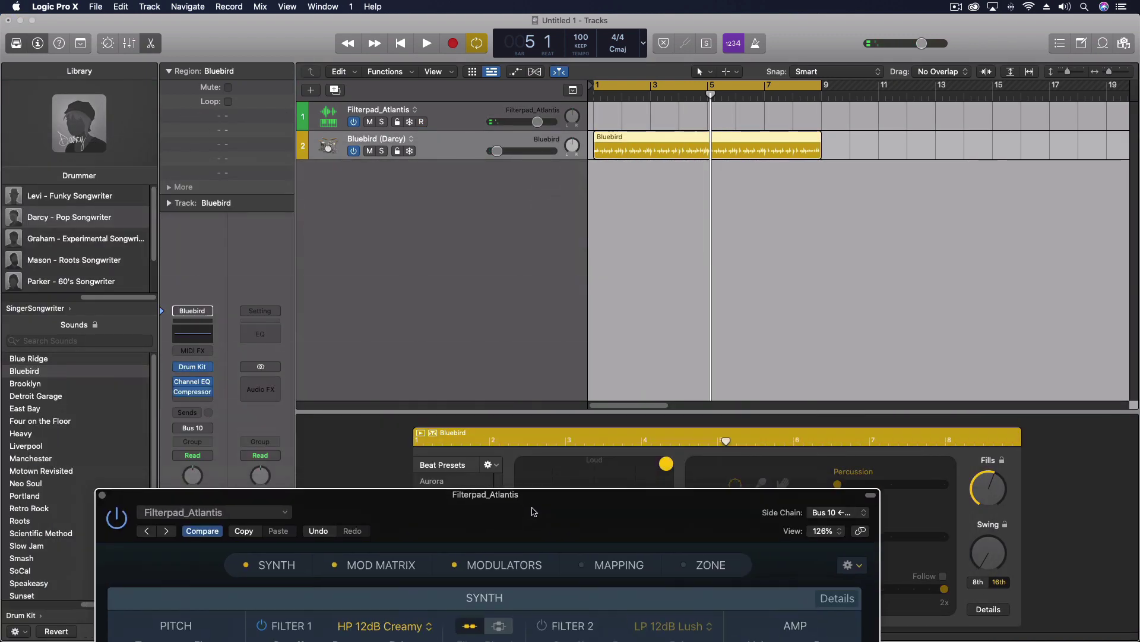
drag(532, 511, 636, 641)
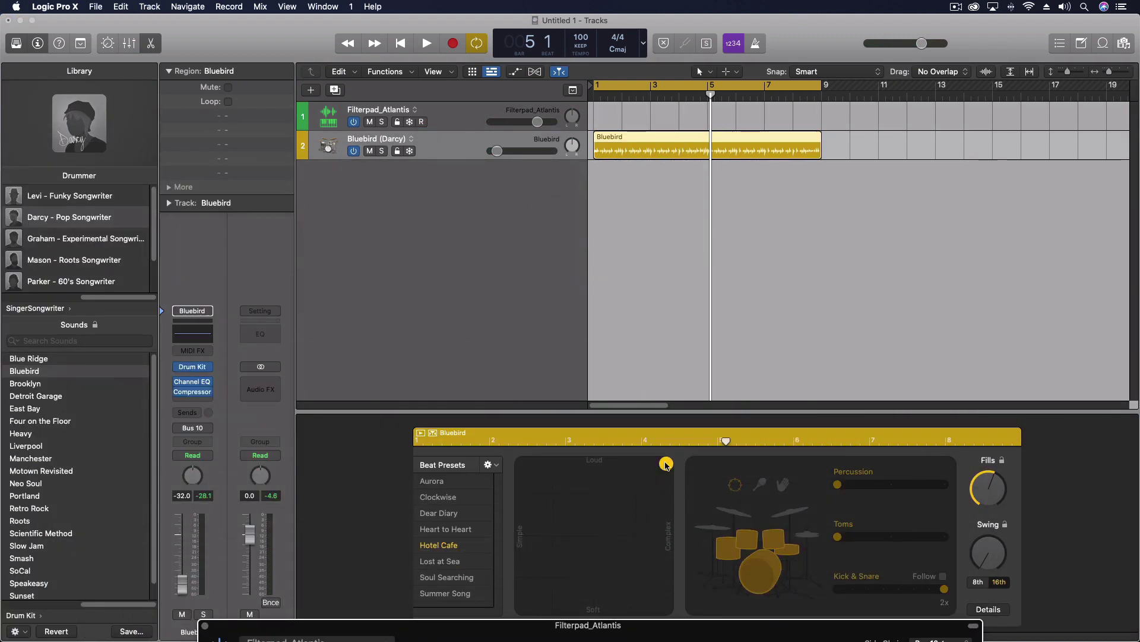
click(666, 465)
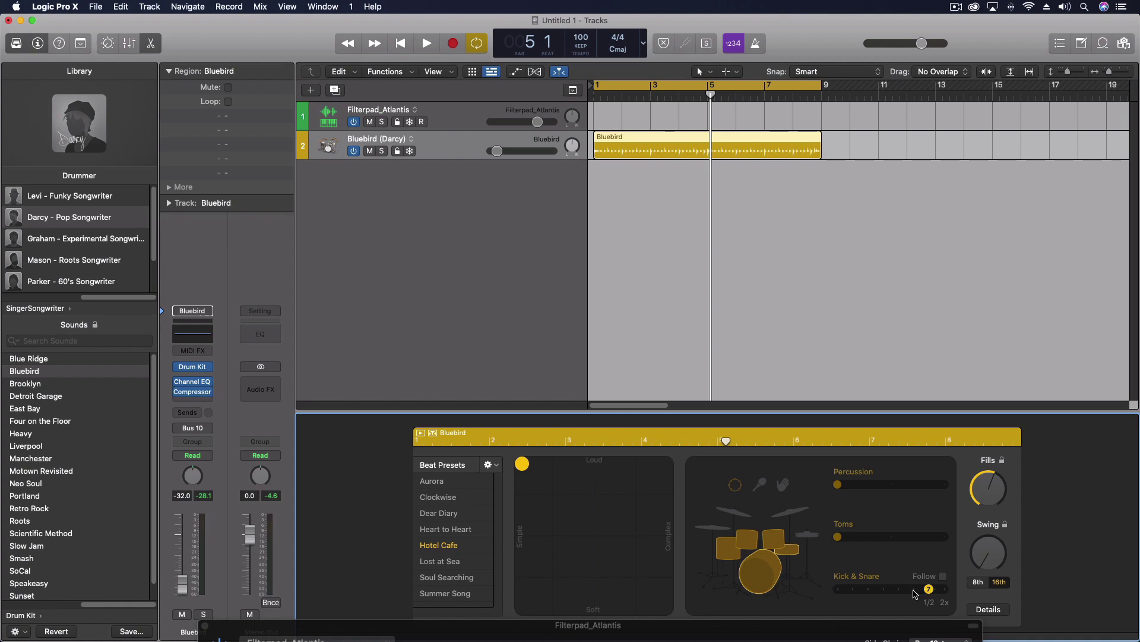
drag(540, 637, 490, 195)
key(space)
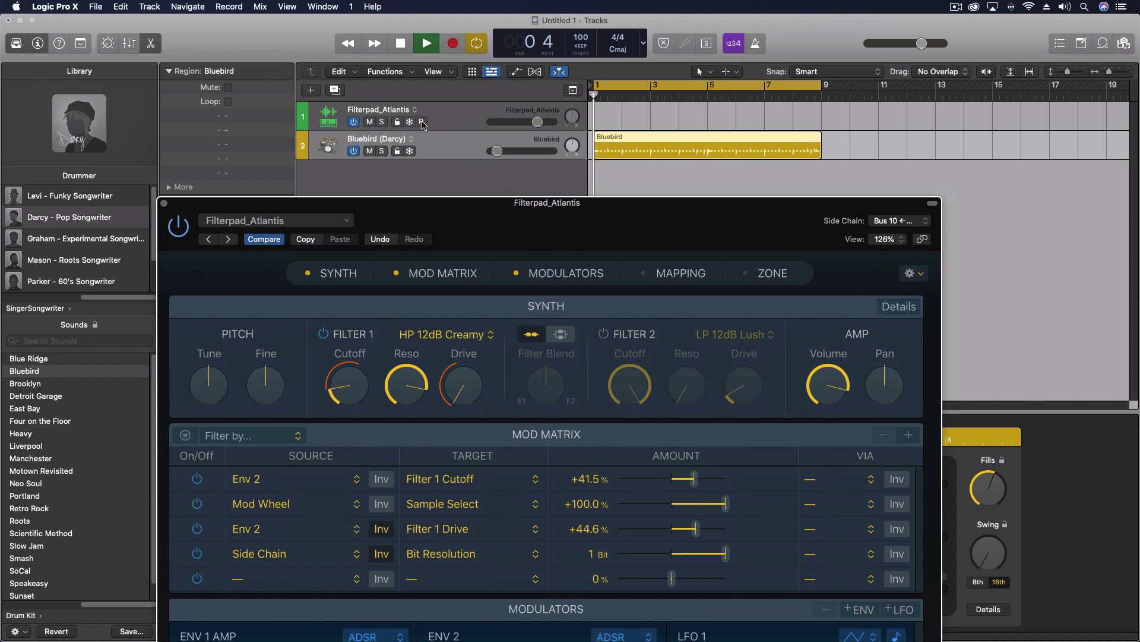
Select the Filterpad_Atlantis track and close the Sampler editor.
click(441, 117)
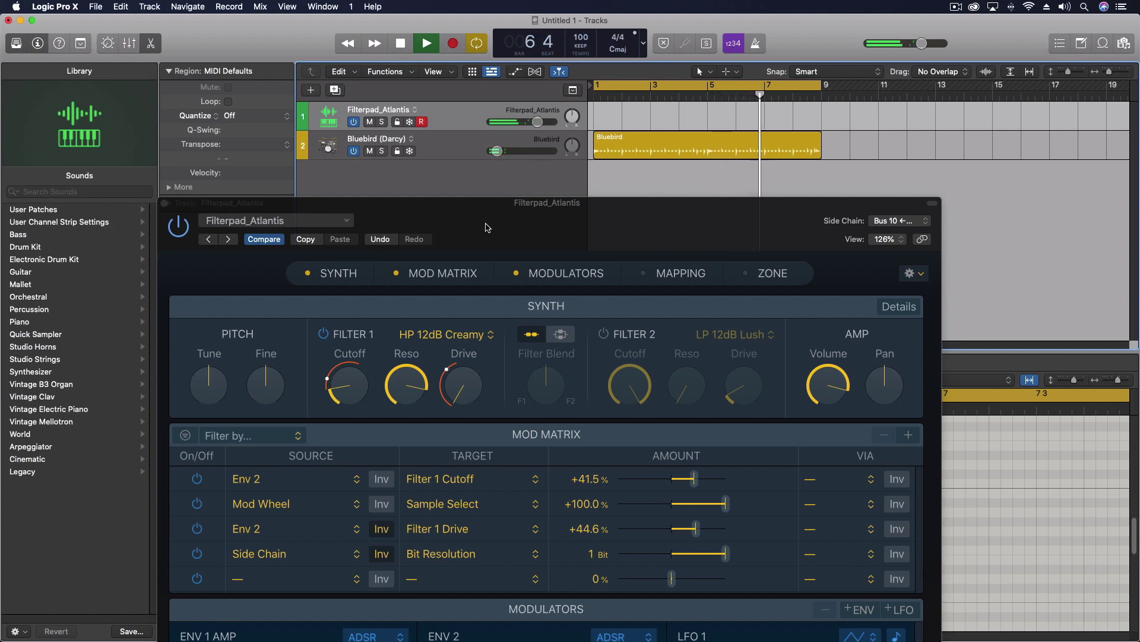
drag(489, 228, 659, 212)
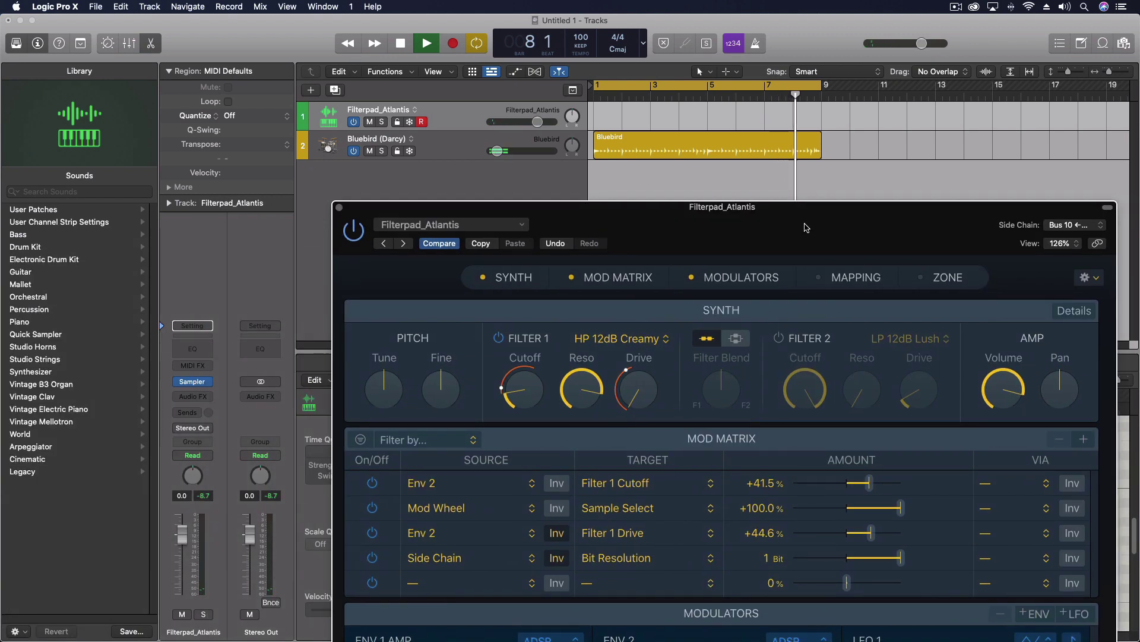
click(338, 207)
Set the Bluebird drummer to Loud/Complex, change the kick and snare mode, and disable Percussion and Toms.
key(Down)
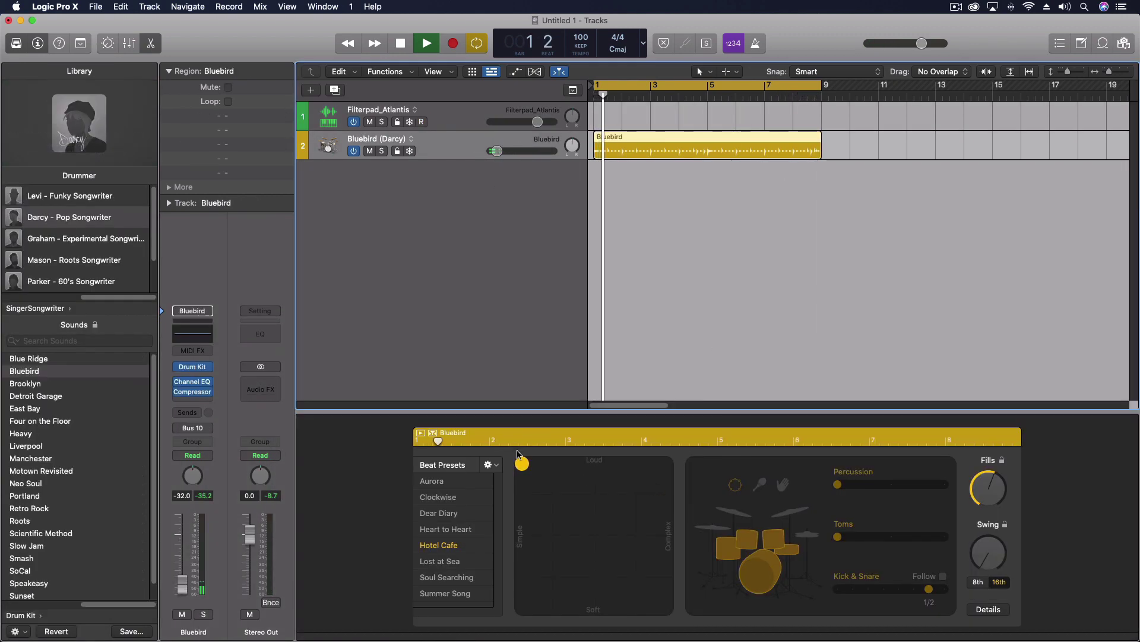
click(667, 462)
click(919, 576)
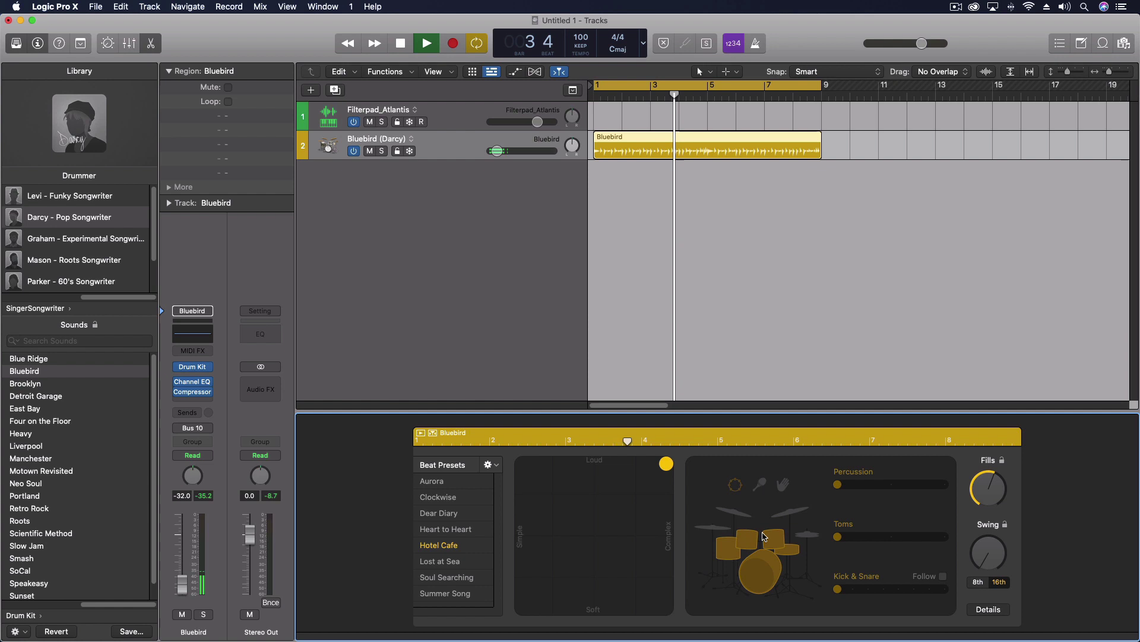
click(735, 484)
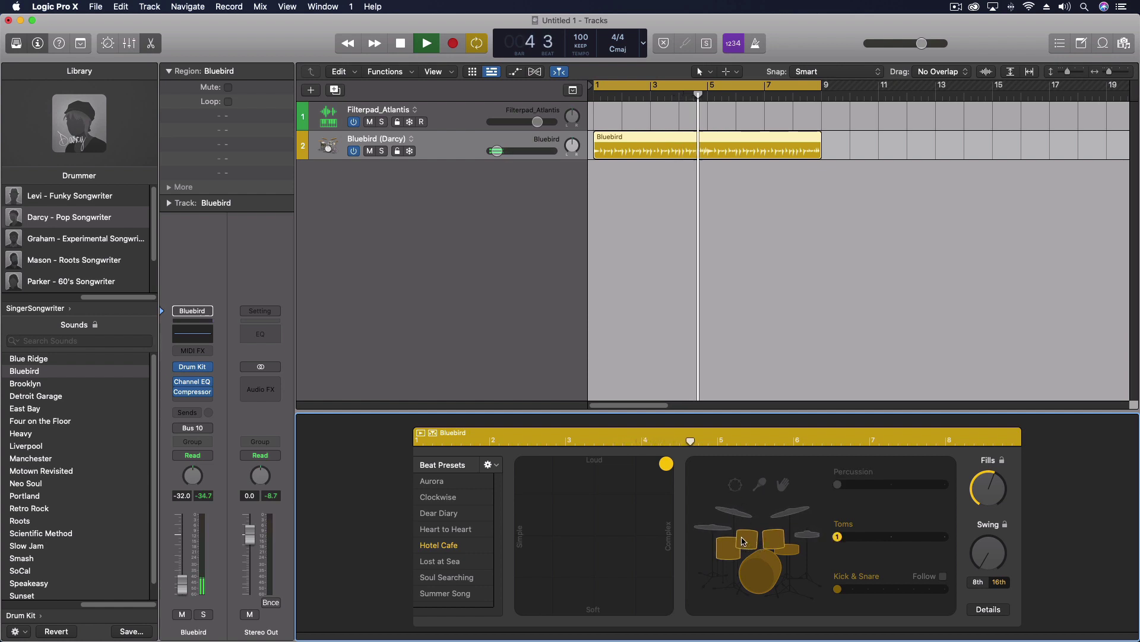
click(754, 552)
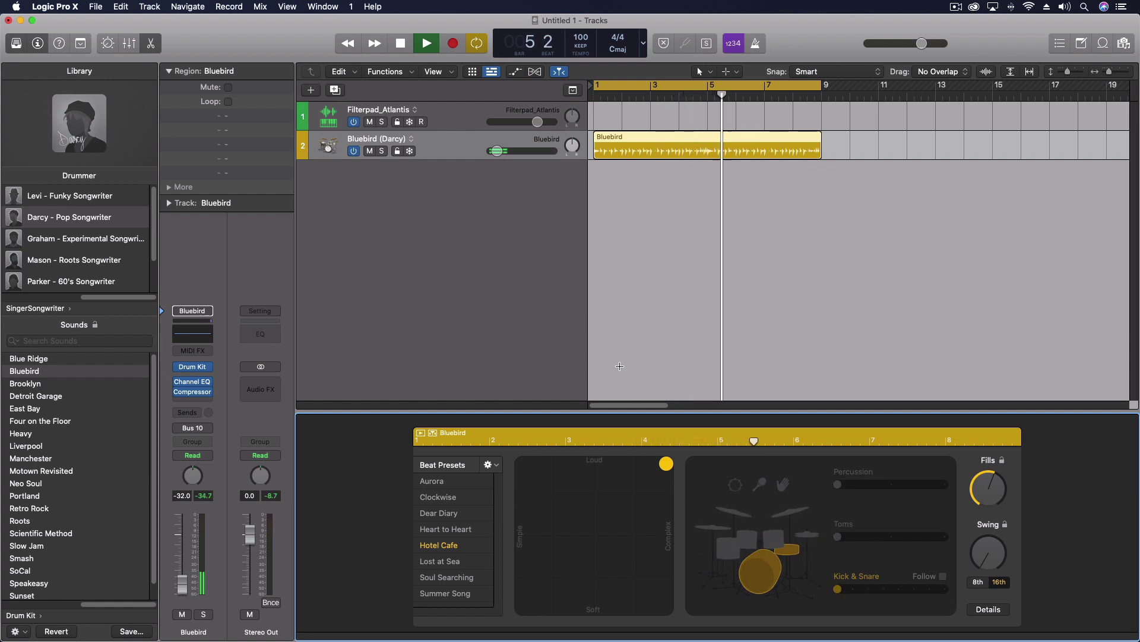
click(461, 115)
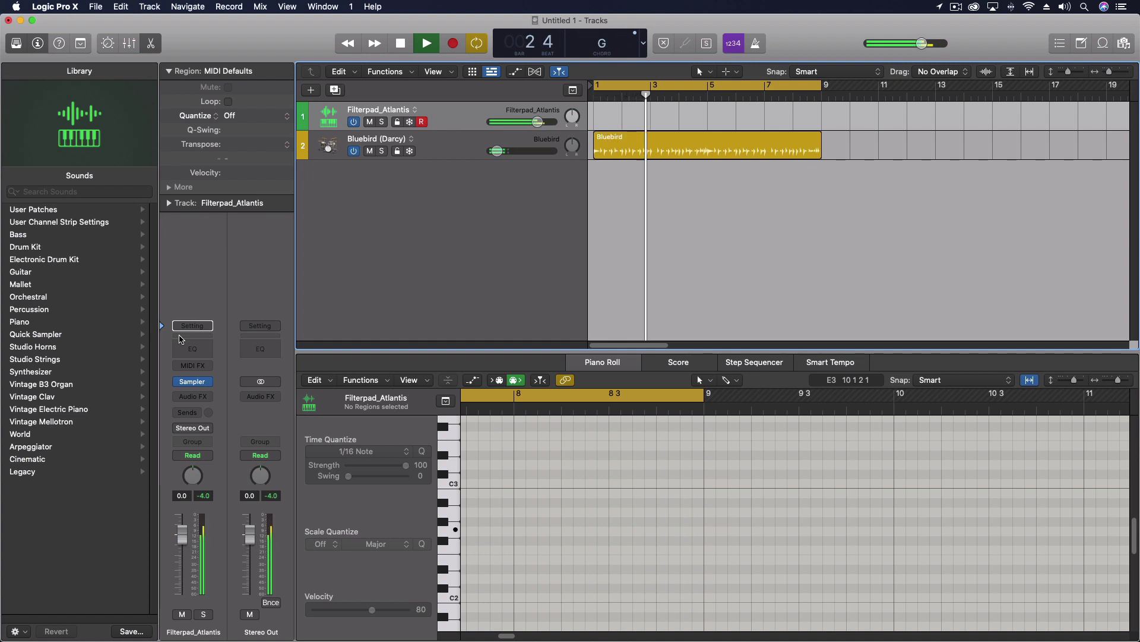
Stop playback, return the playhead to bar 1, and switch off the Side Chain to Bit Resolution route.
key(space)
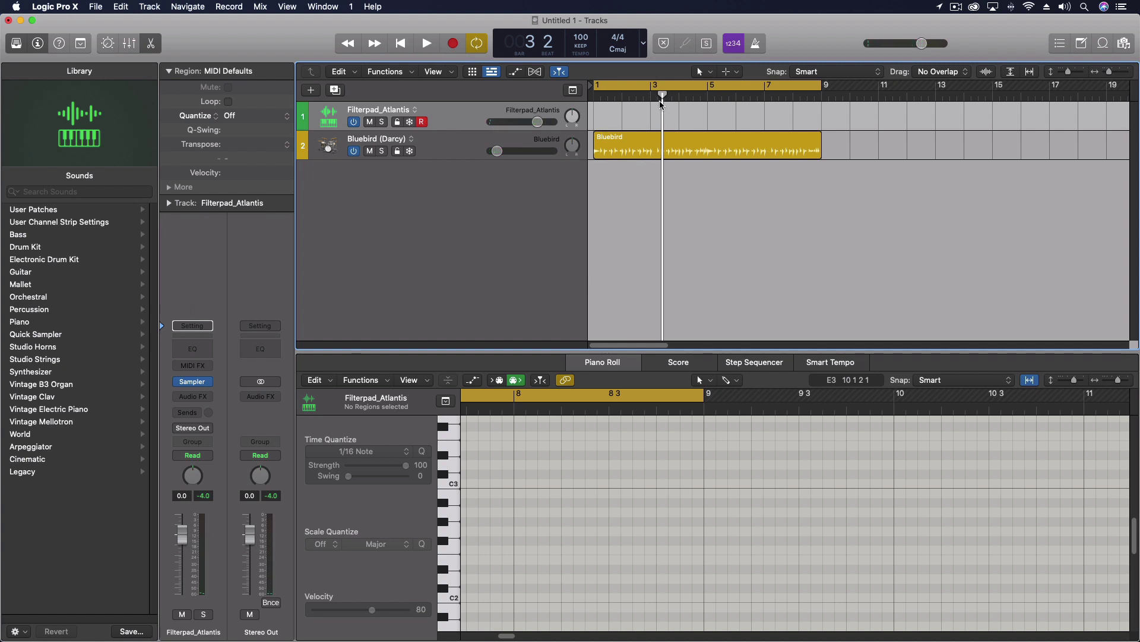
drag(662, 104, 575, 100)
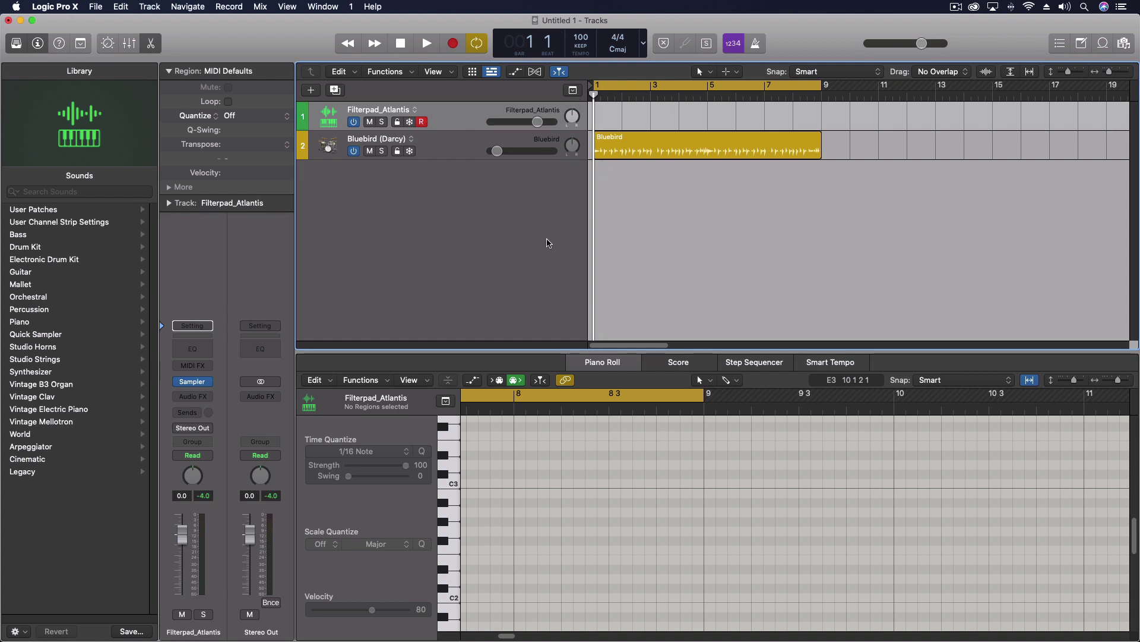
mouse_move(193, 386)
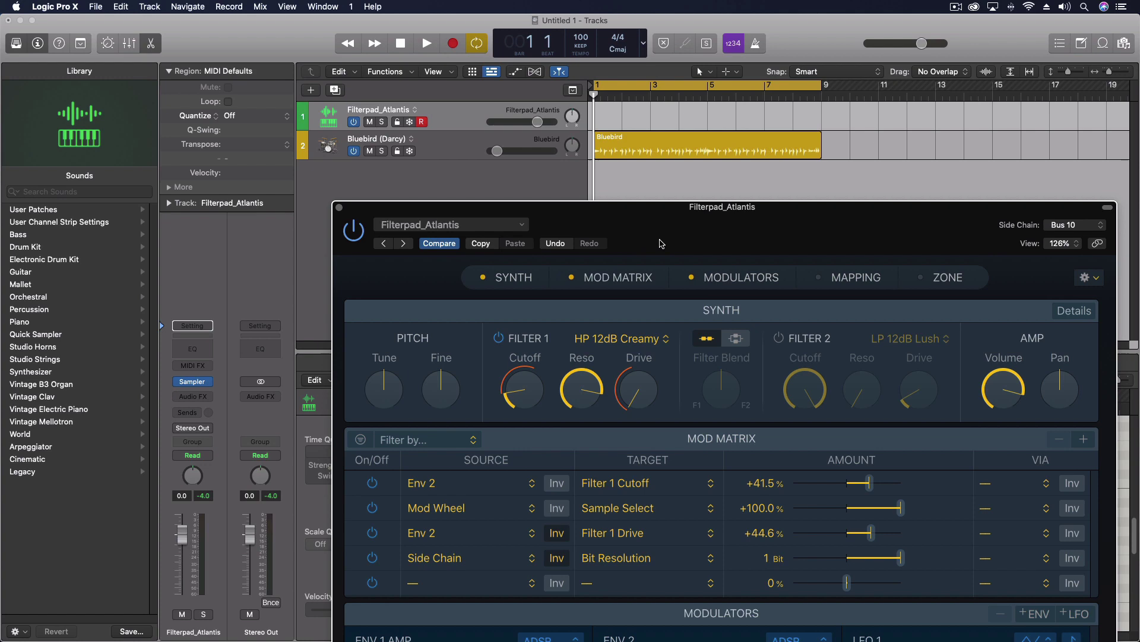
drag(661, 243, 730, 40)
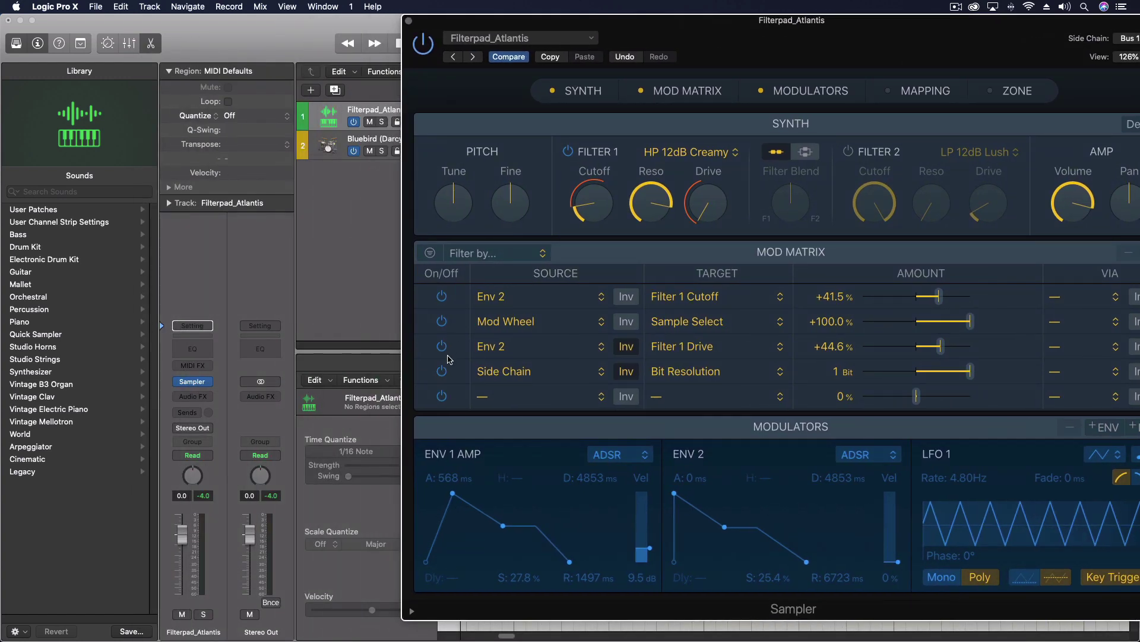
click(441, 373)
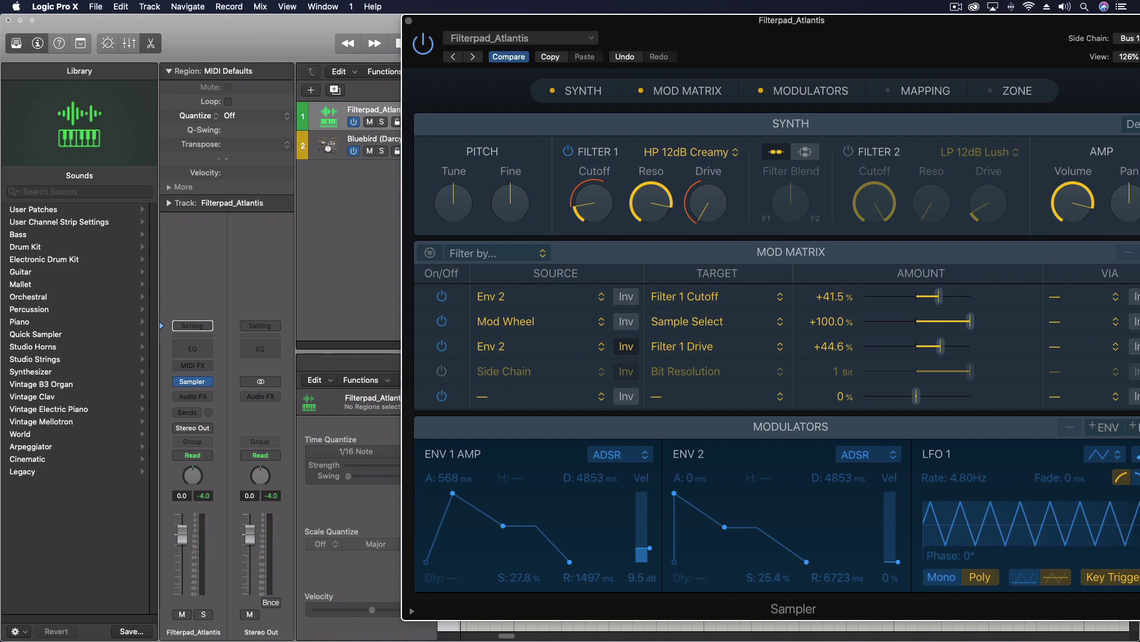
click(192, 396)
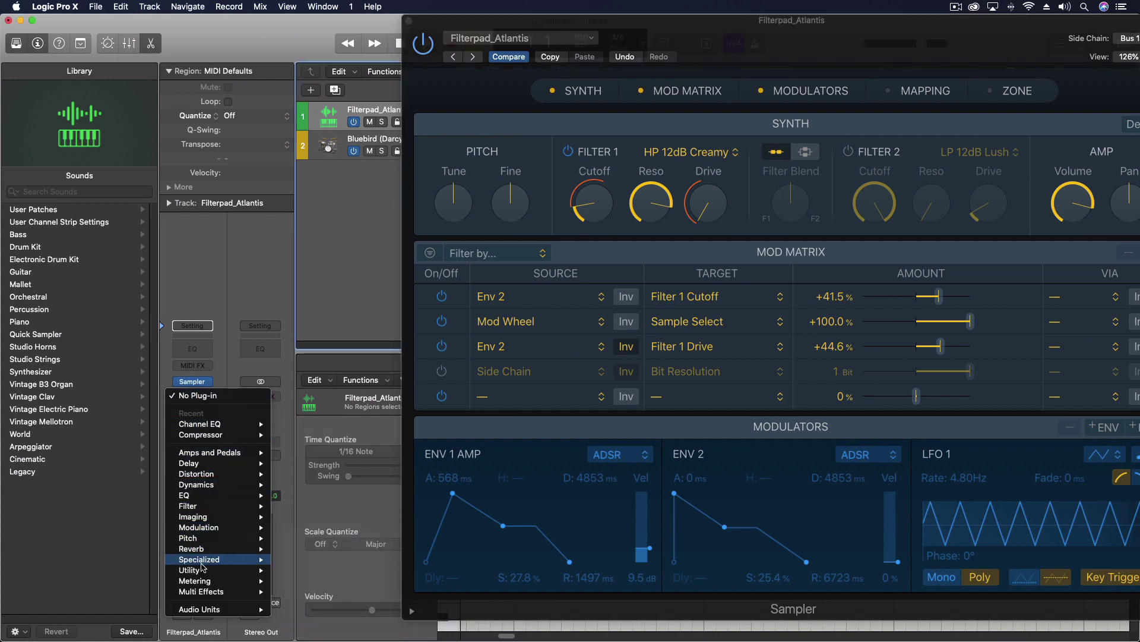
Insert a stereo Distortion > Bitcrusher after the Sampler at Factory Default settings.
mouse_move(202, 474)
mouse_move(309, 474)
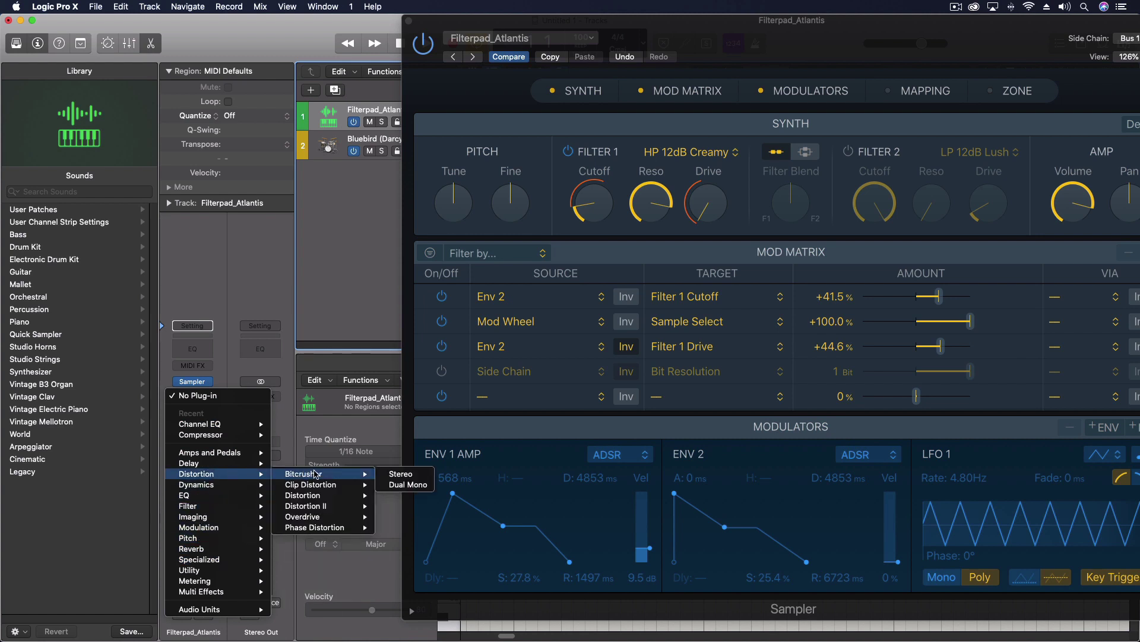
click(411, 475)
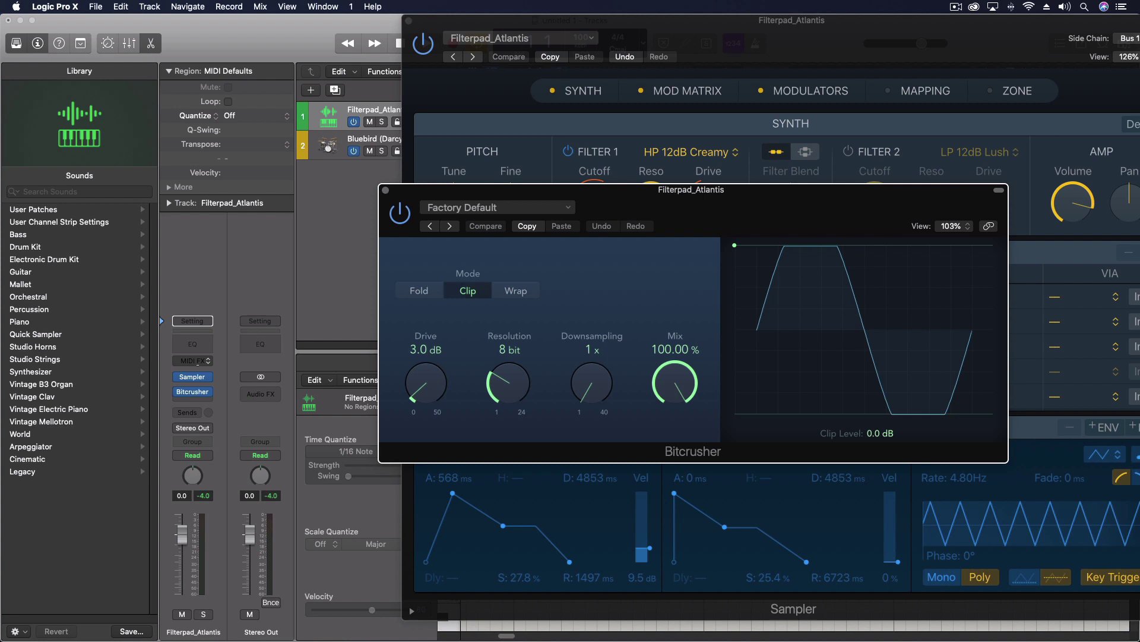
click(202, 360)
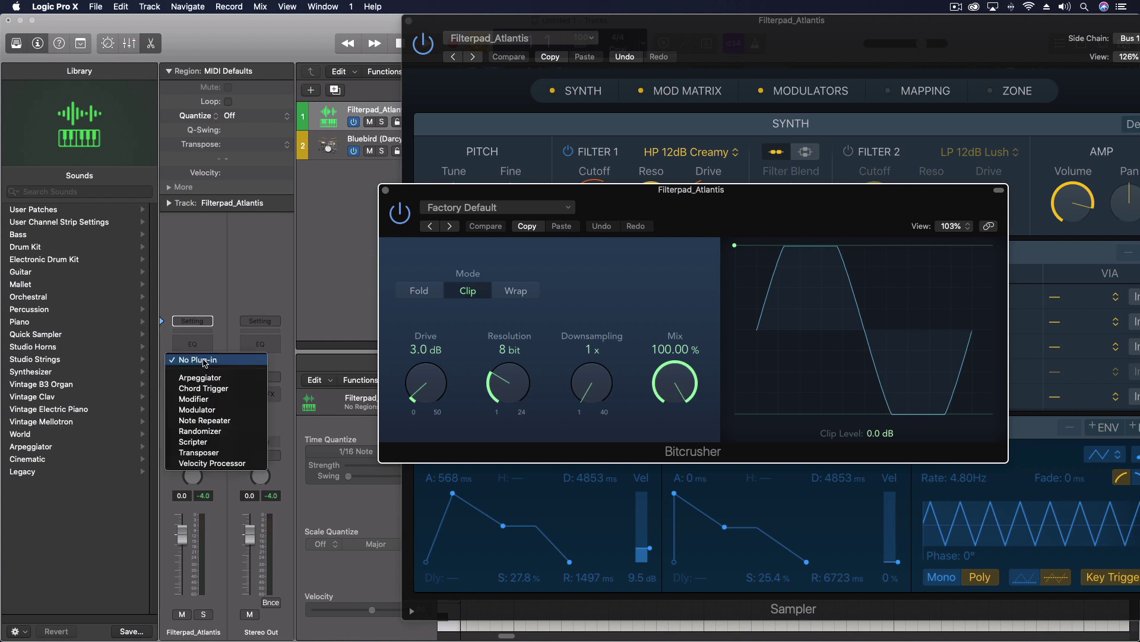
Insert the Modulator MIDI effect and arrange the Bitcrusher and Modulator windows.
click(207, 408)
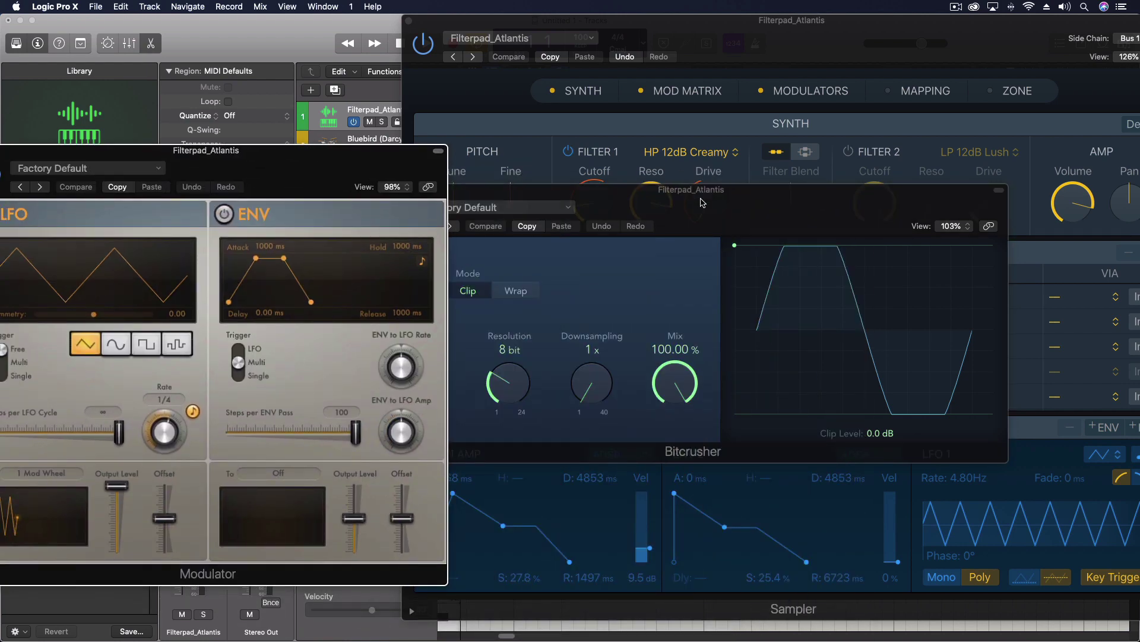
drag(701, 202, 852, 64)
drag(309, 161, 336, 161)
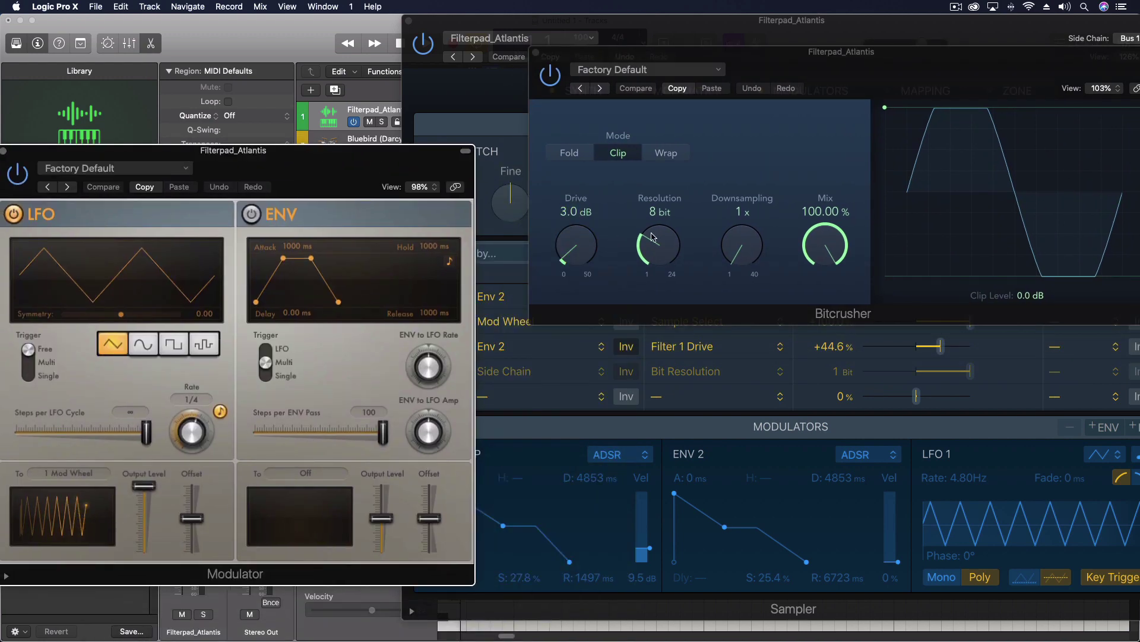
Learn Bitcrusher Resolution as the LFO target and choose the stepped sample-and-hold waveform.
click(66, 470)
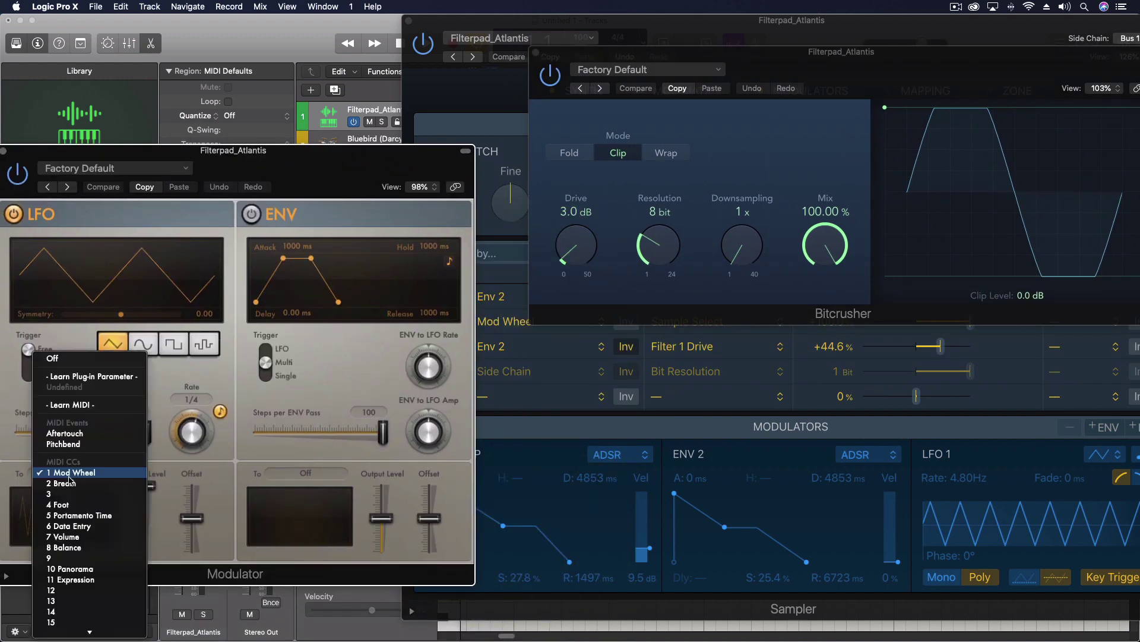
click(80, 378)
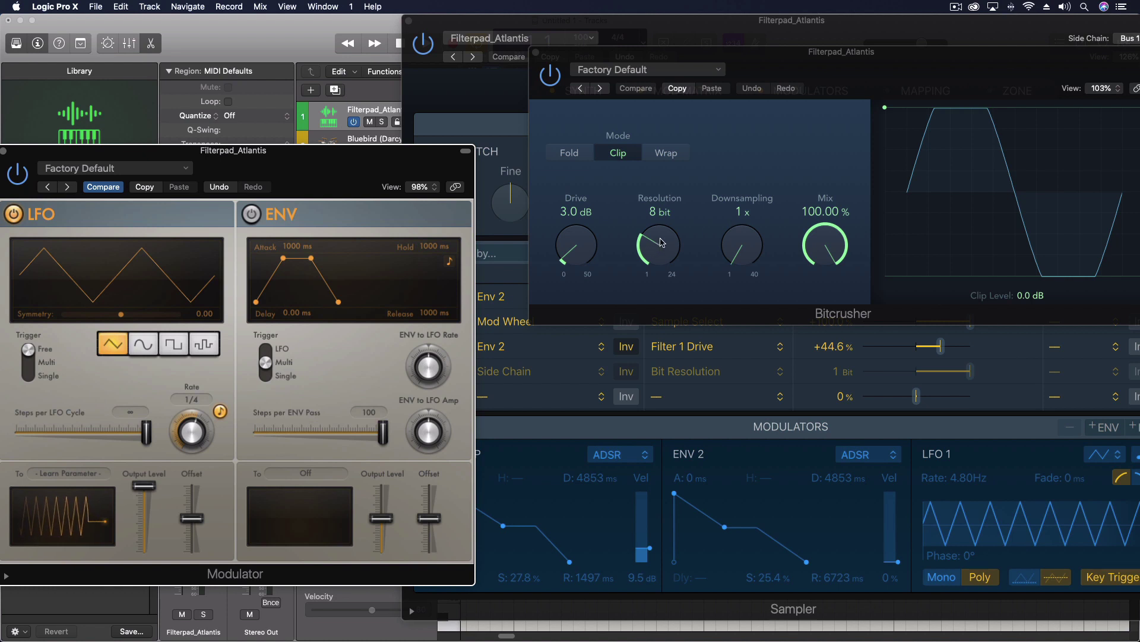
drag(662, 243, 662, 244)
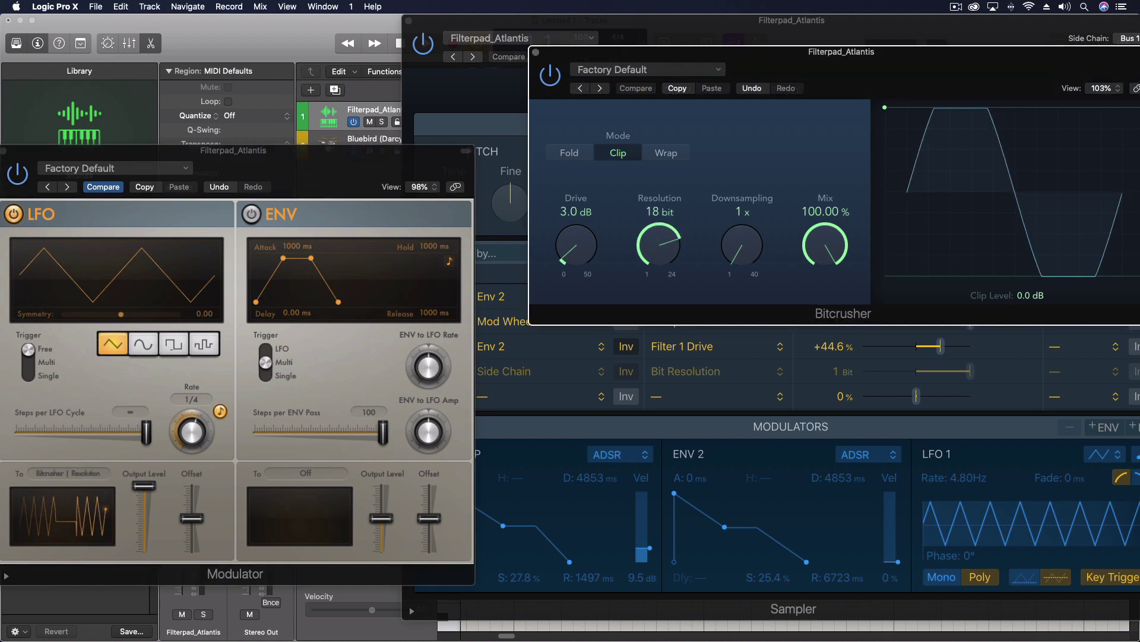
click(202, 345)
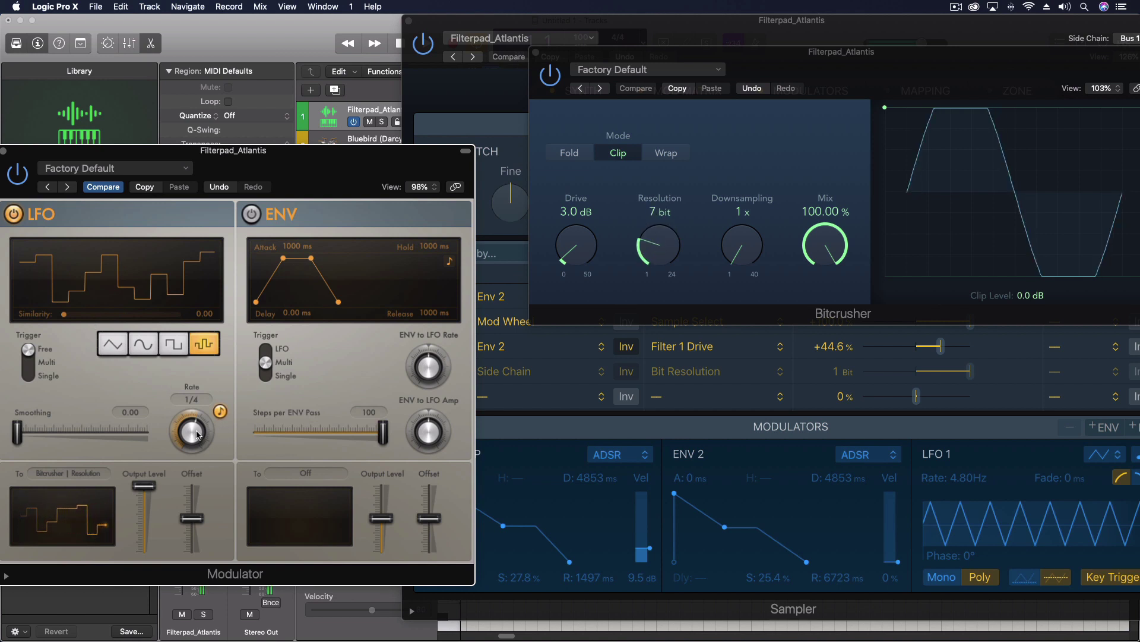
Set the Modulator LFO rate to 1/16, output level to 23% and offset to 22%.
drag(190, 432, 188, 417)
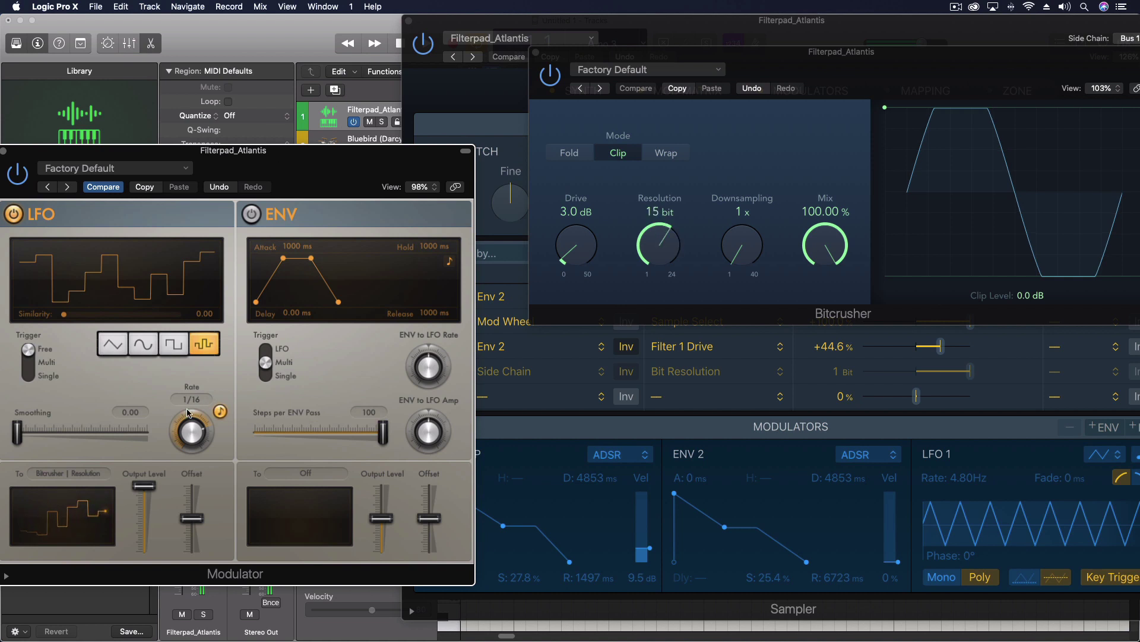
drag(149, 491, 197, 505)
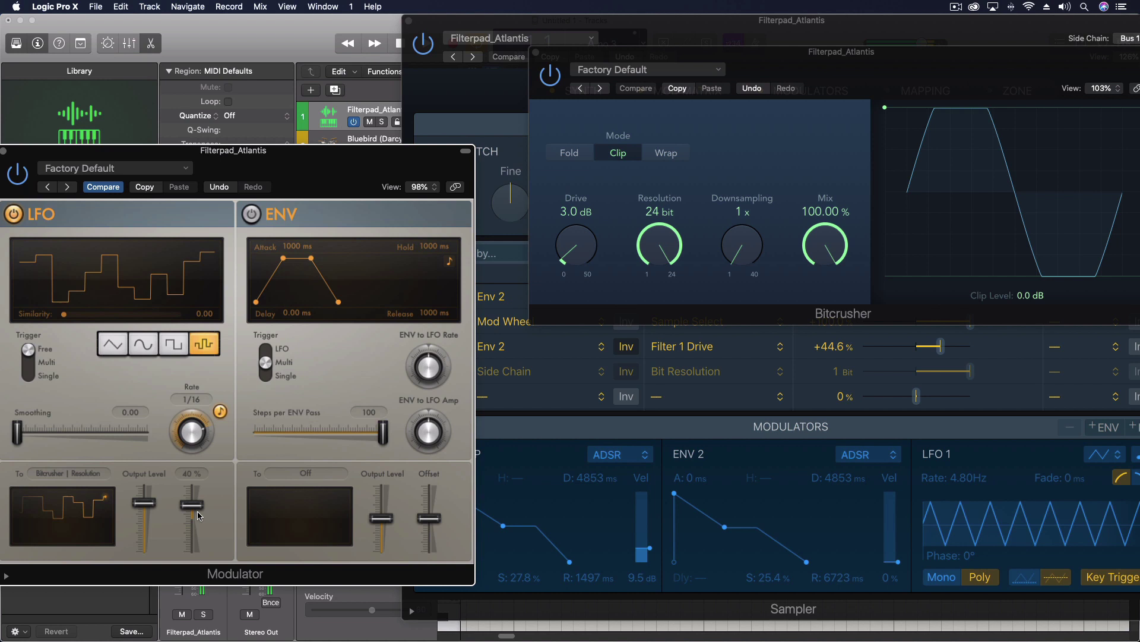
drag(199, 508, 197, 517)
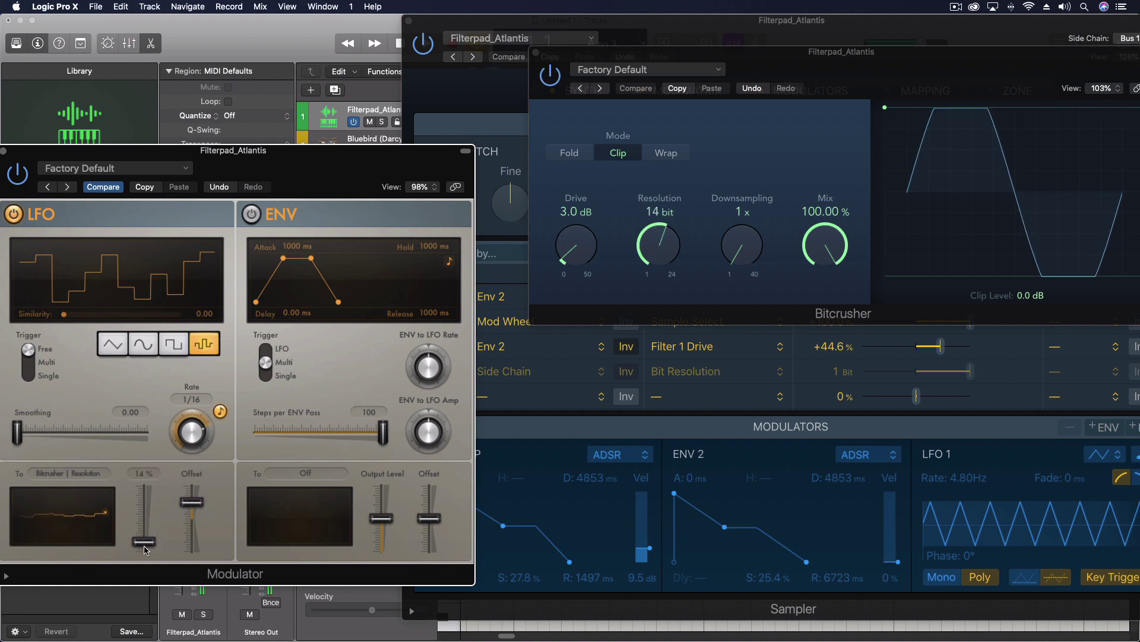
drag(145, 549, 154, 534)
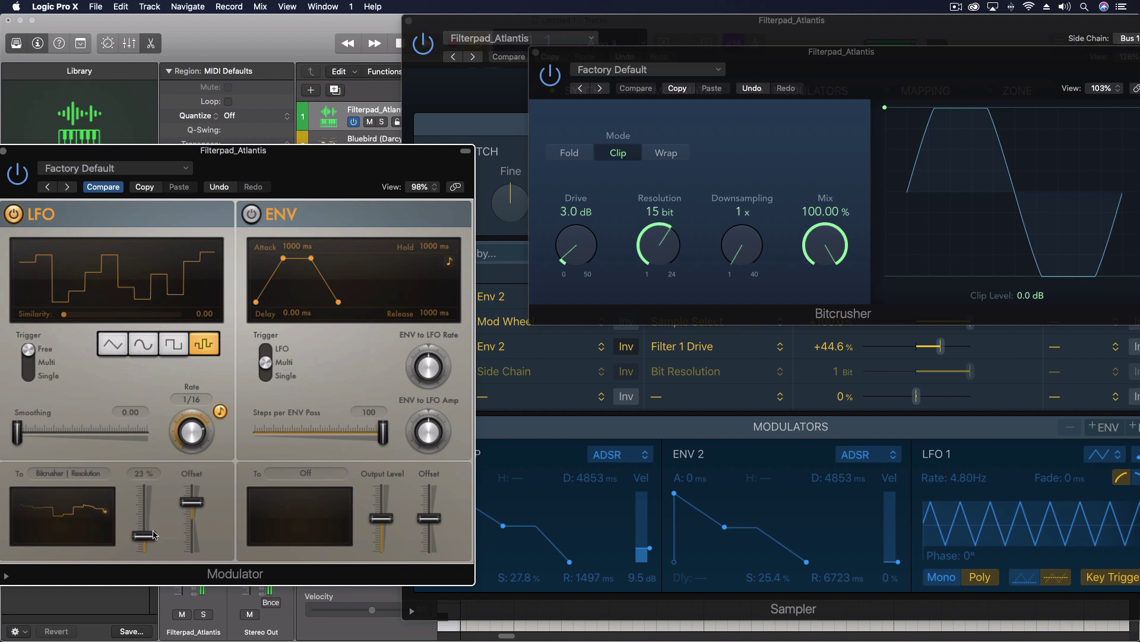
drag(192, 502, 191, 513)
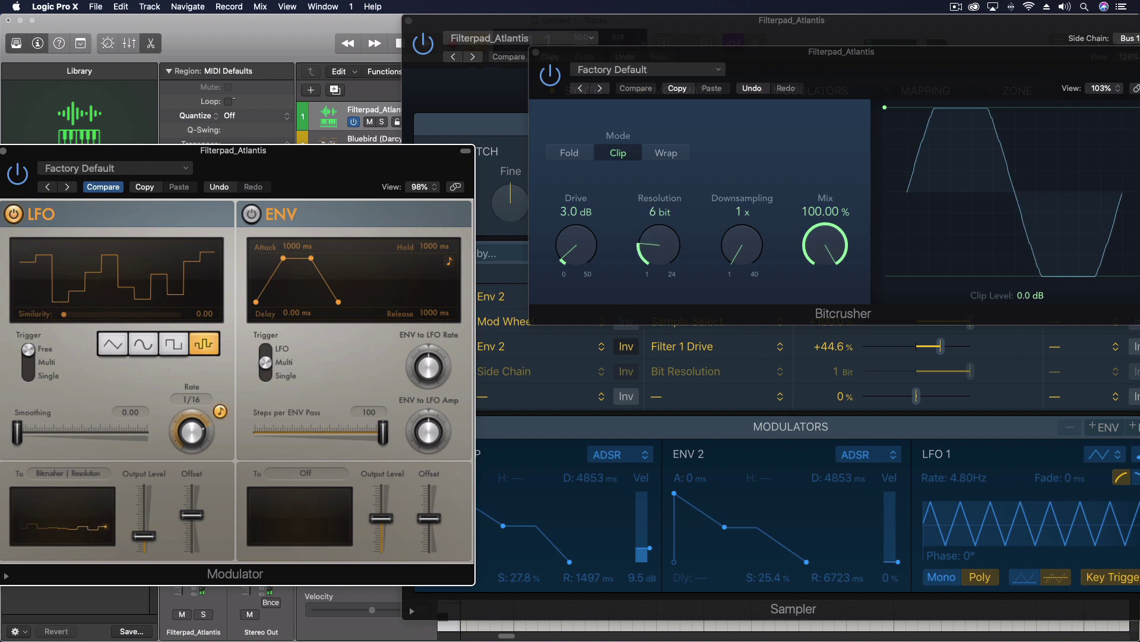
Reposition the Modulator and Bitcrusher plug-in windows to new spots on screen.
drag(286, 153, 309, 151)
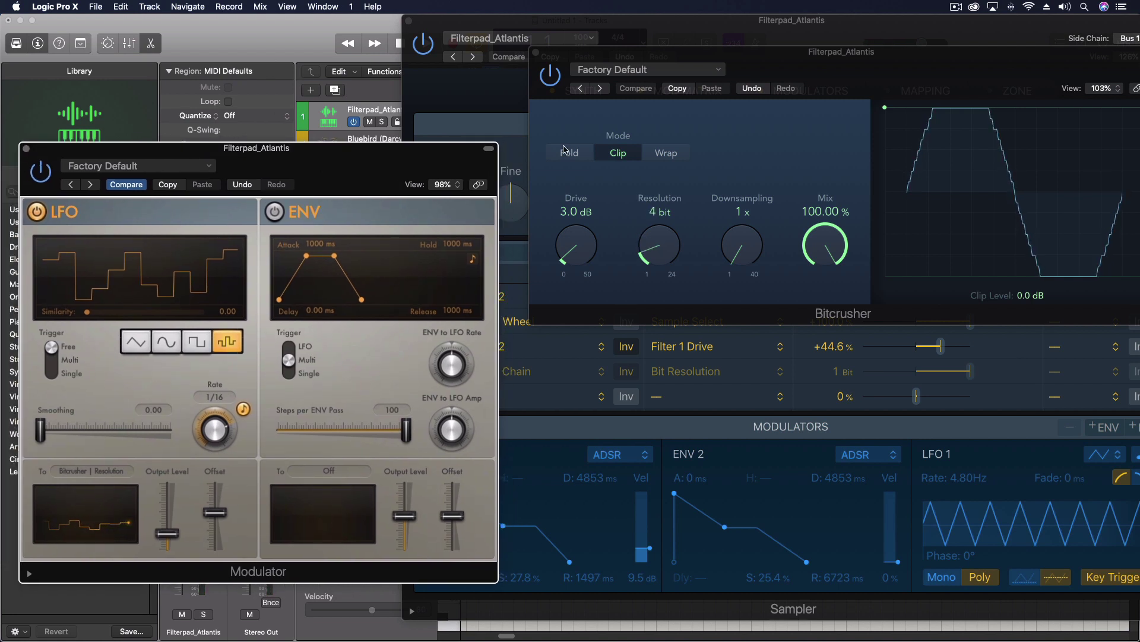
drag(640, 53, 474, 322)
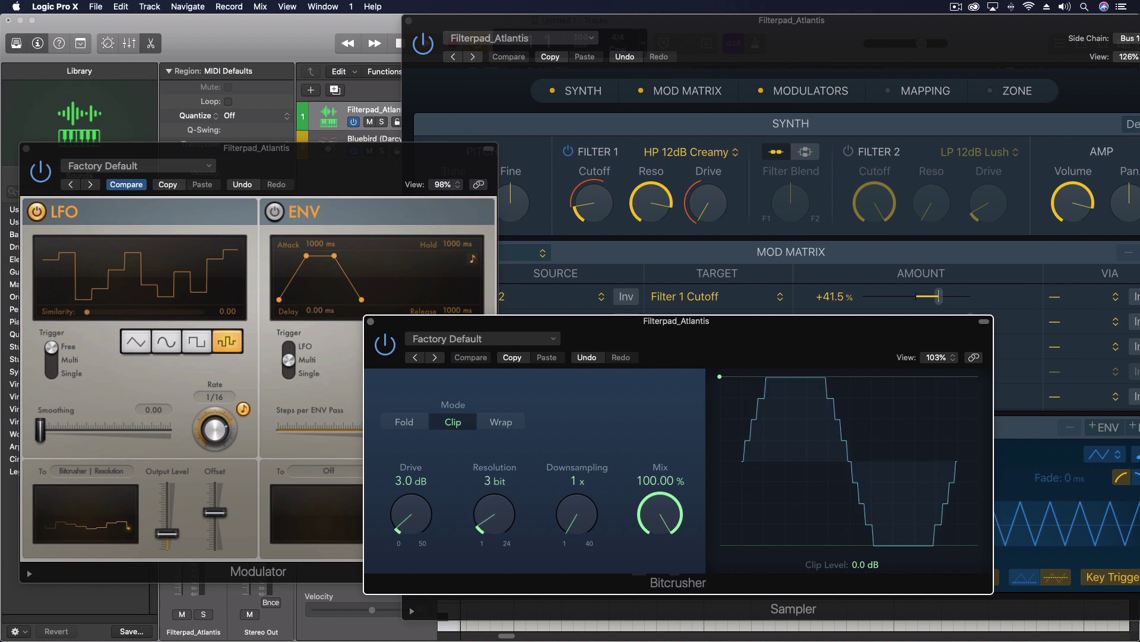
key(super+w)
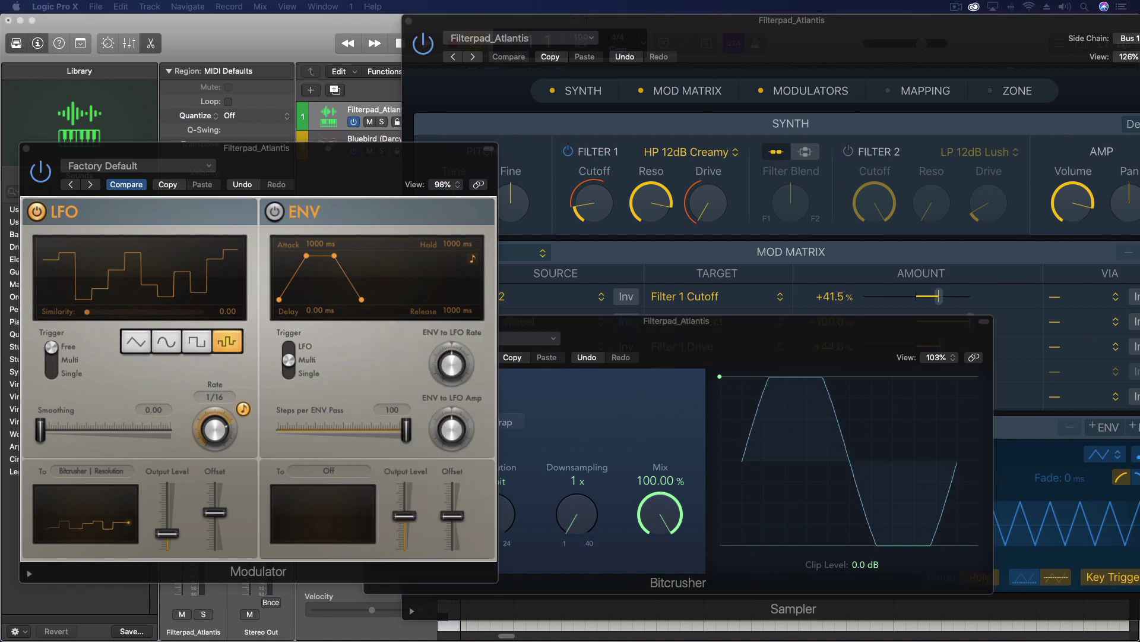
drag(463, 168, 486, 202)
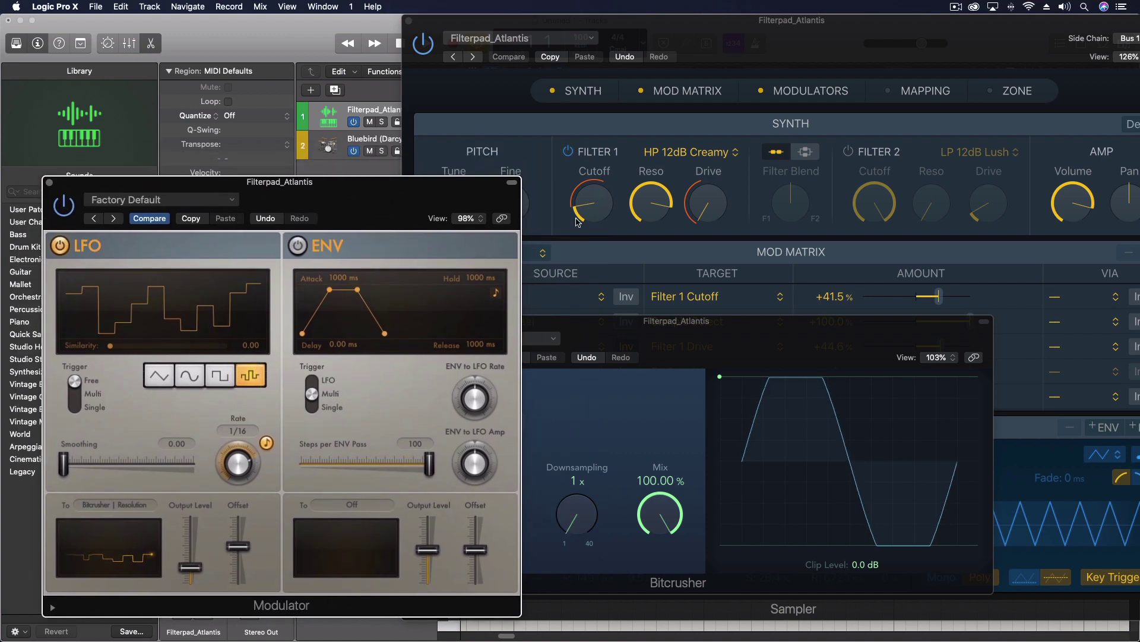
drag(656, 339, 767, 335)
Bring the Sampler forward, glance at its preset list, shift it left, then close it with Cmd-W.
click(564, 41)
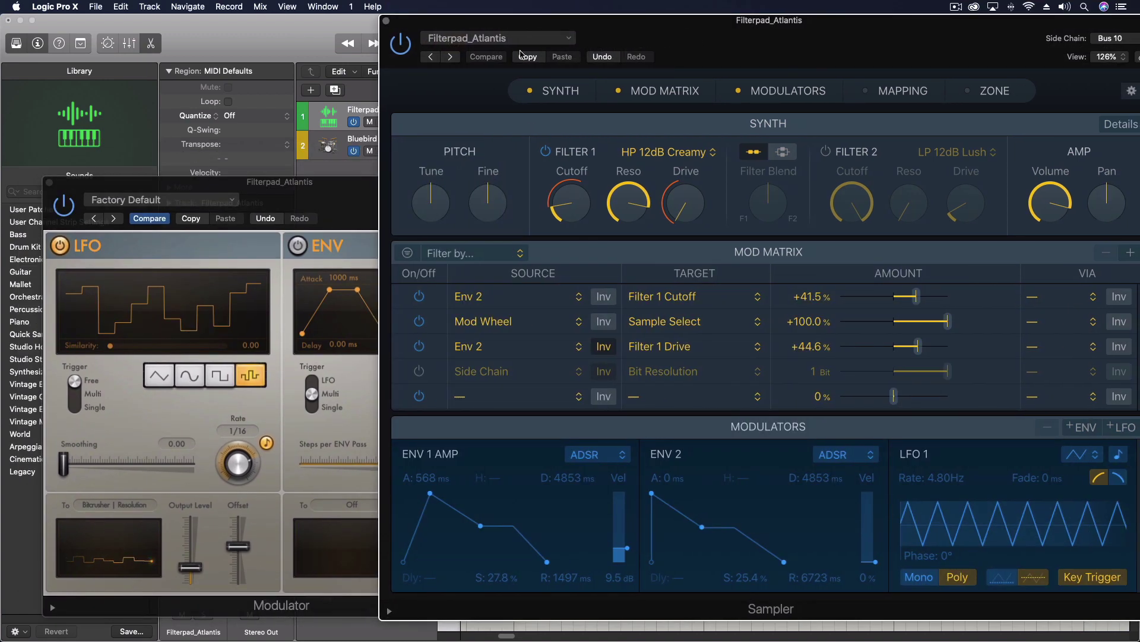
click(487, 34)
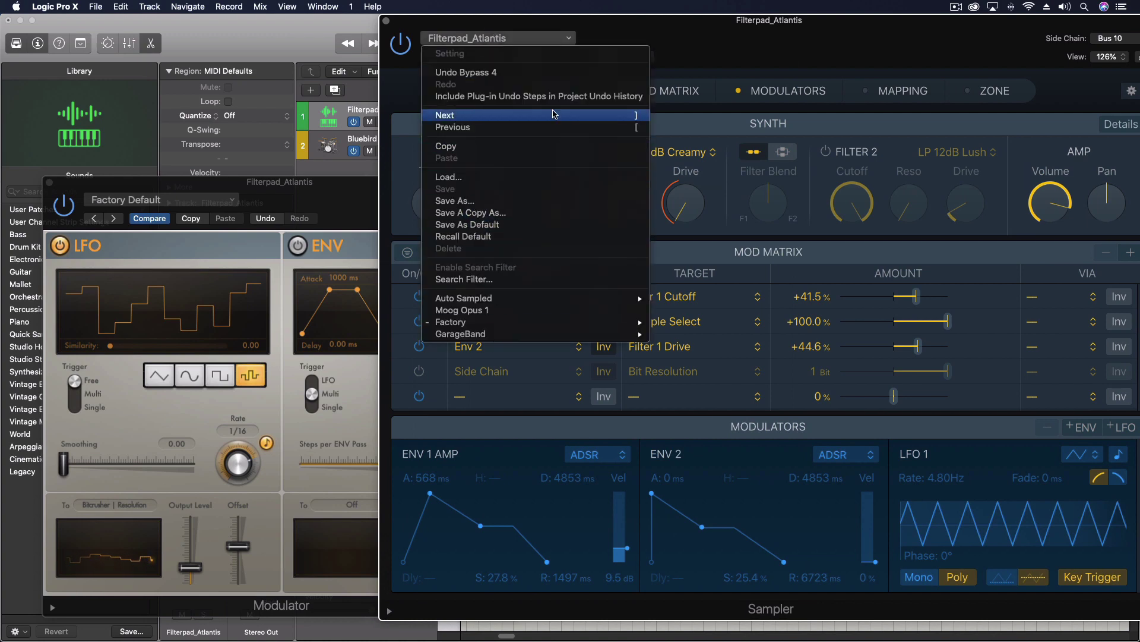
click(693, 48)
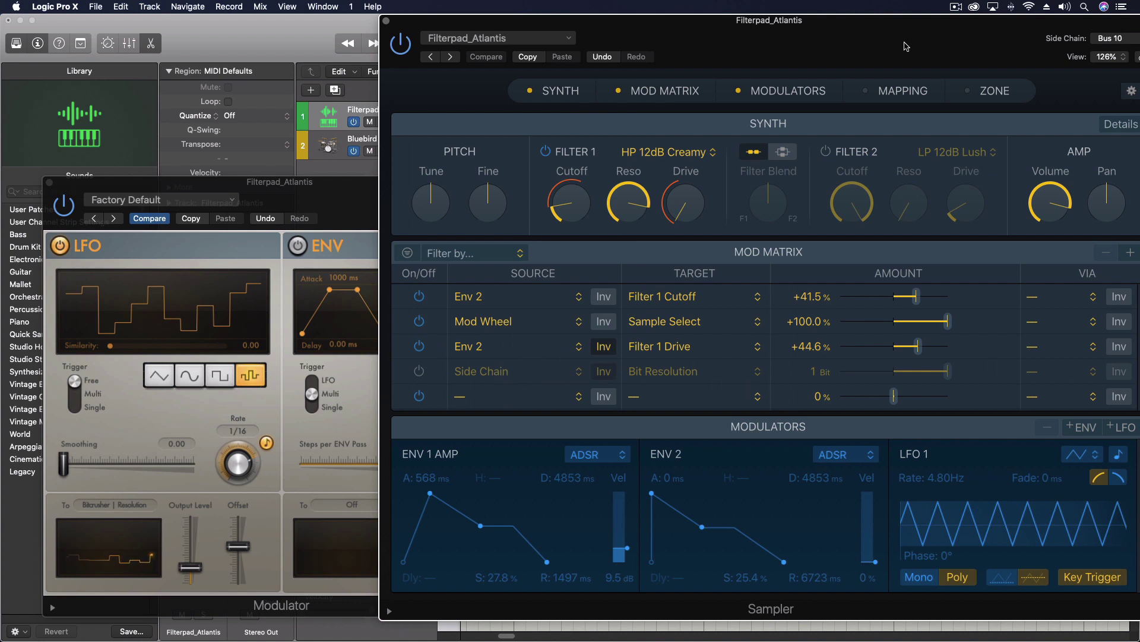
drag(906, 46, 875, 59)
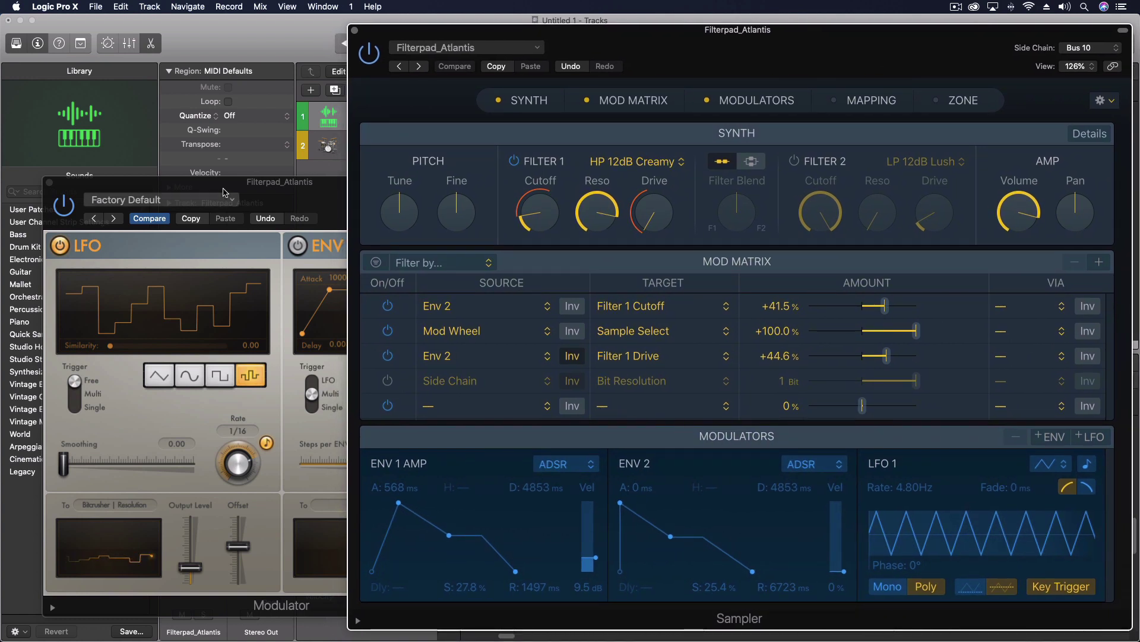
key(cmd+w)
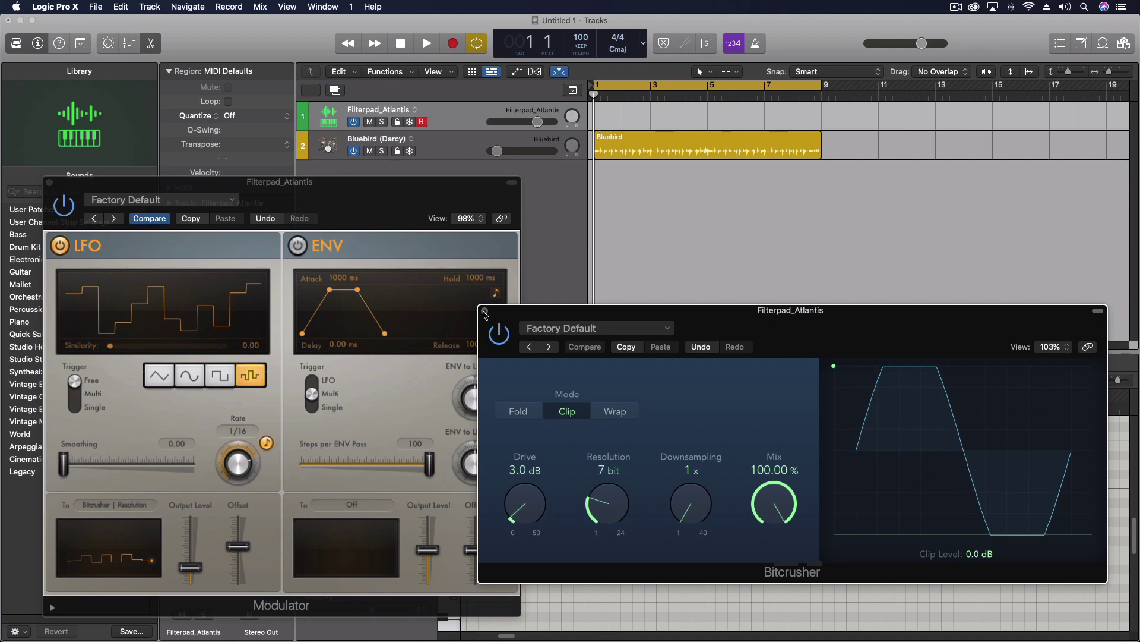
Close the Bitcrusher and Modulator windows and slide the Sampler left to reveal the Piano Roll.
click(485, 311)
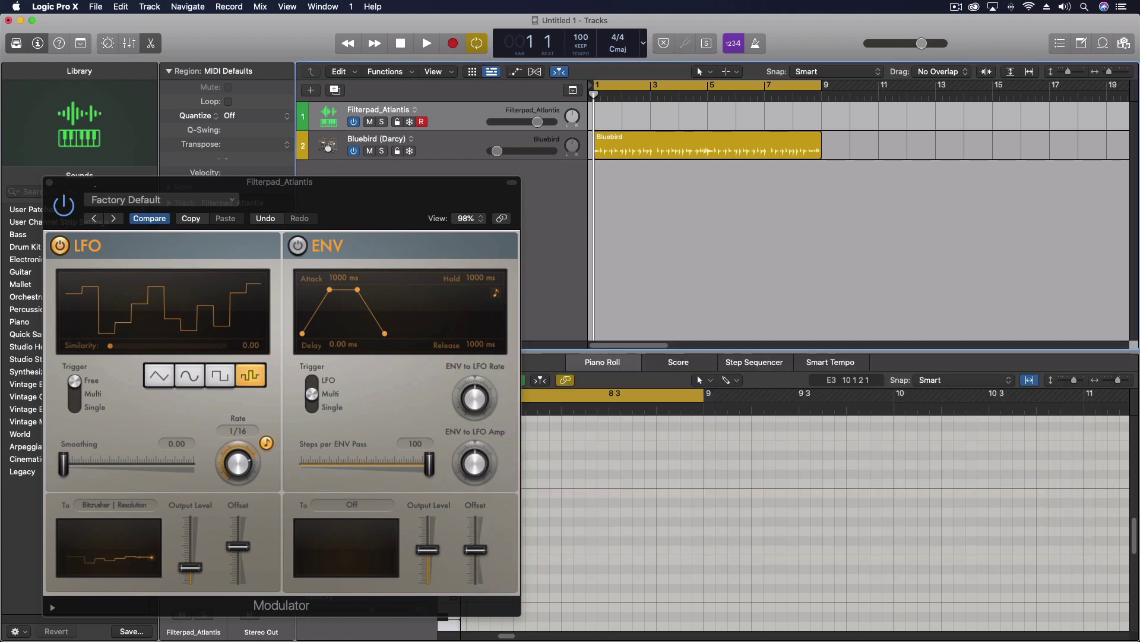
click(50, 183)
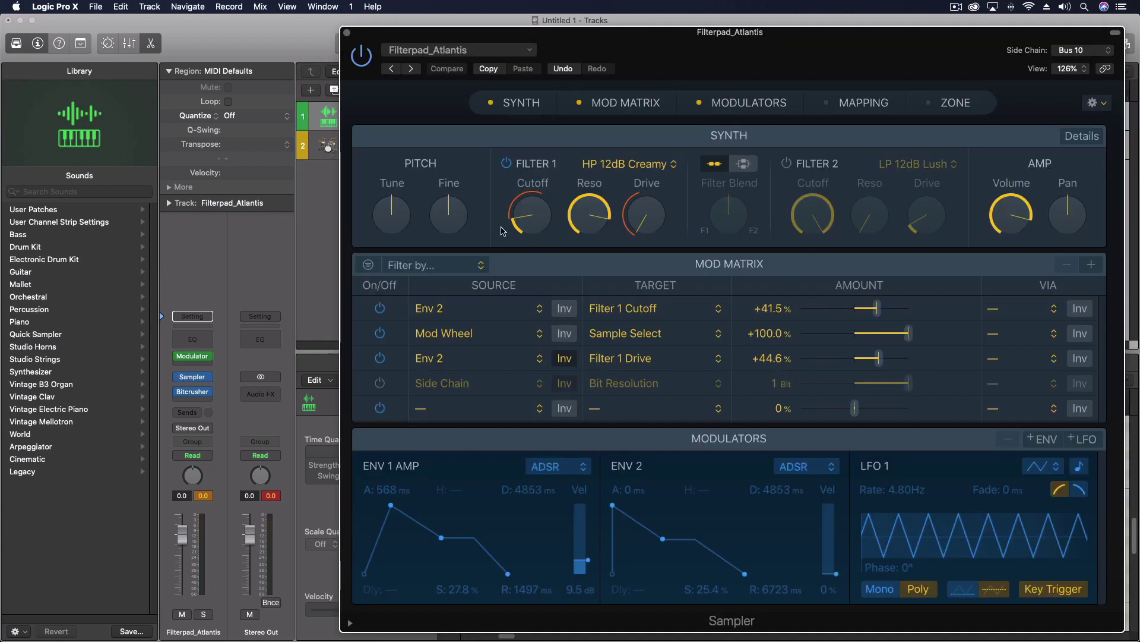
drag(690, 42, 533, 43)
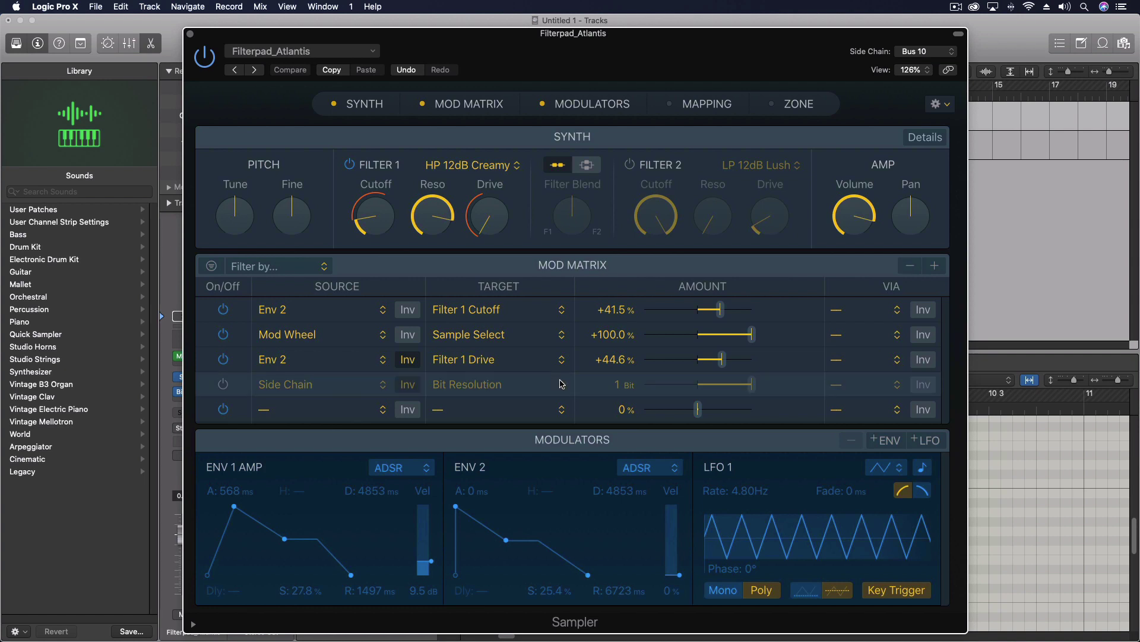
Re-enable the Side Chain to Bit Resolution mod matrix route and open its target list.
click(223, 385)
click(558, 388)
mouse_move(524, 638)
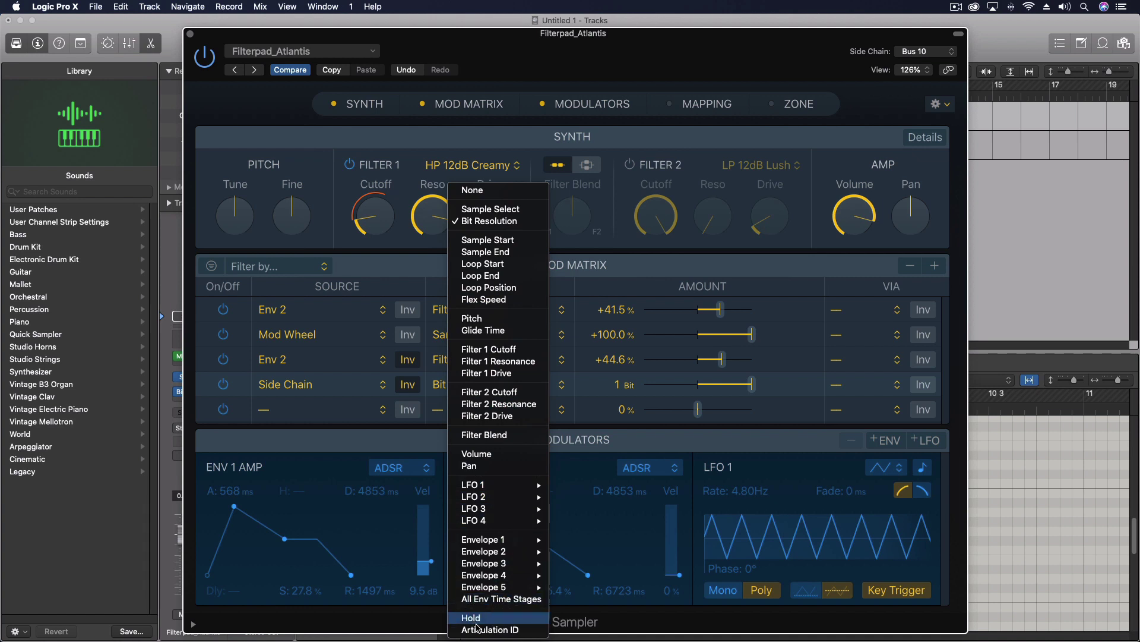
click(414, 278)
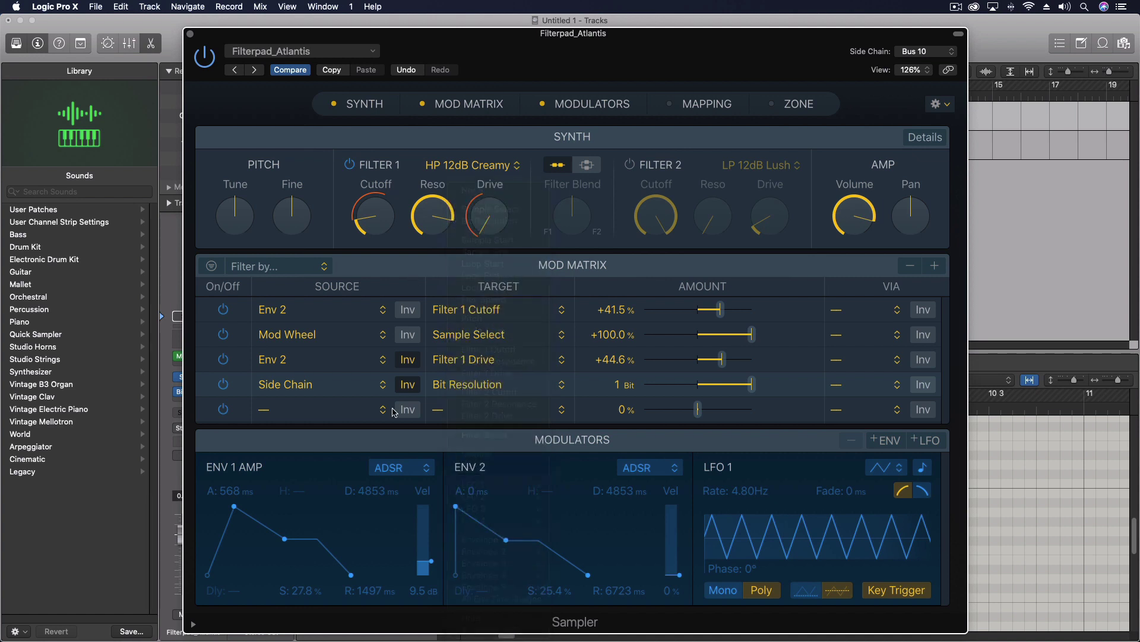
click(345, 387)
mouse_move(300, 631)
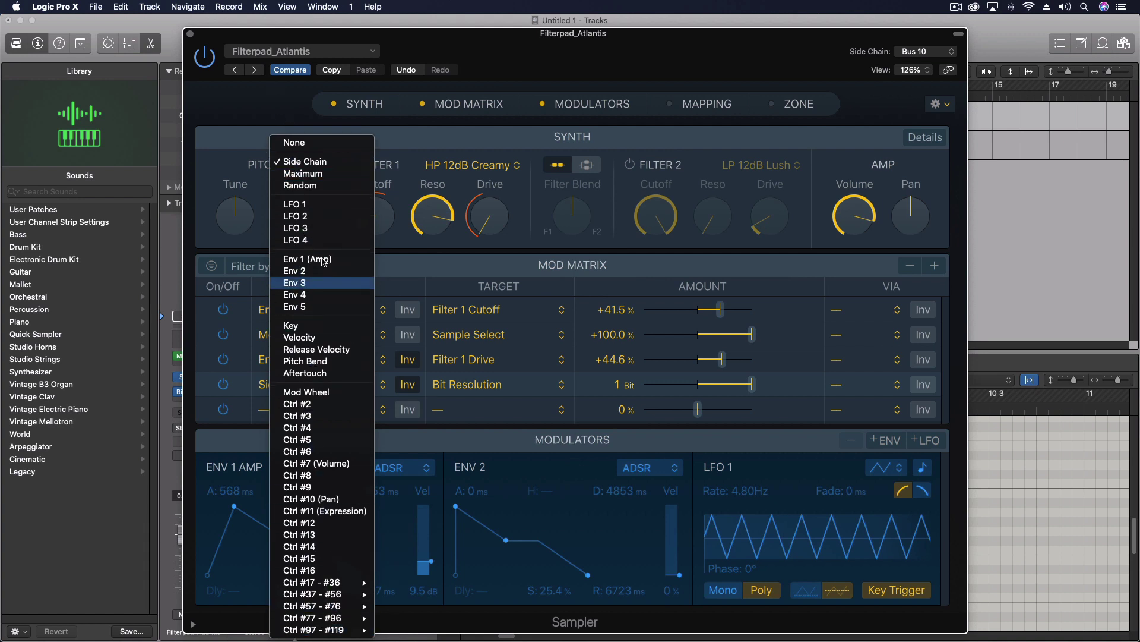
click(514, 265)
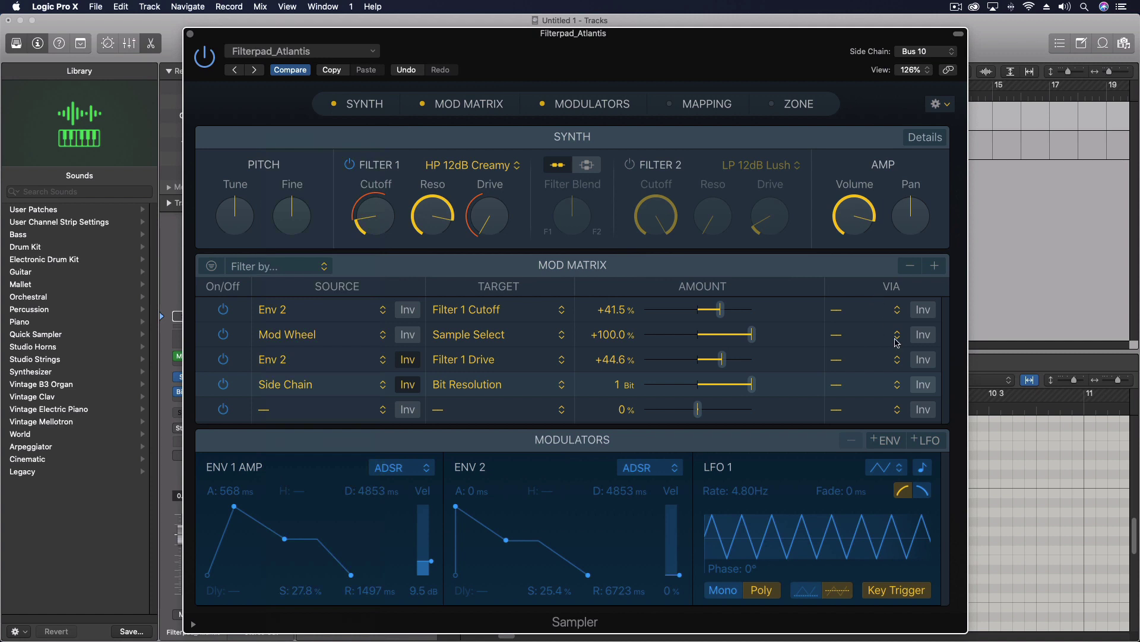